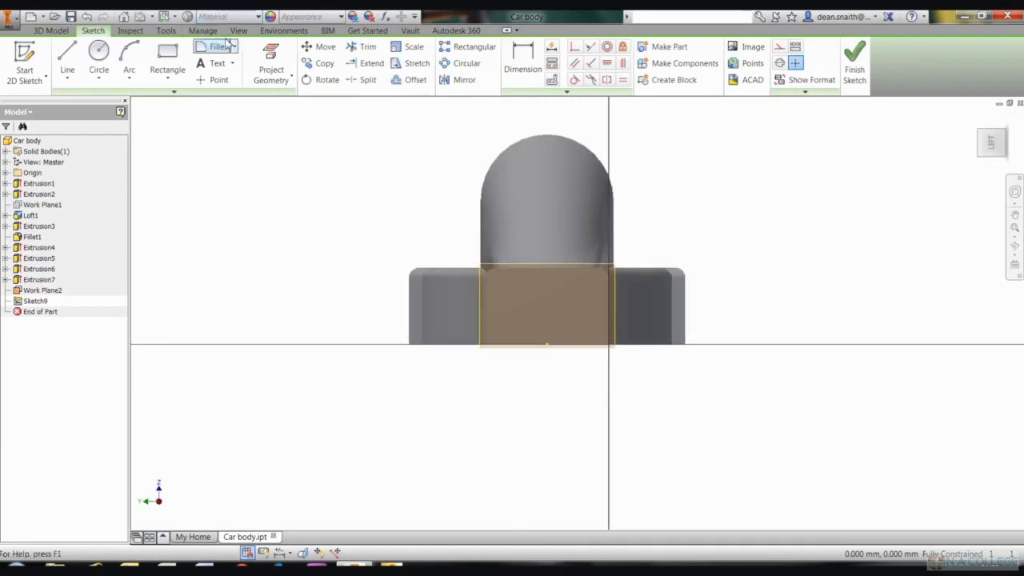
- Project the car body's end face outline and two holes into the open sketch, finish it and hide its work plane
click(272, 58)
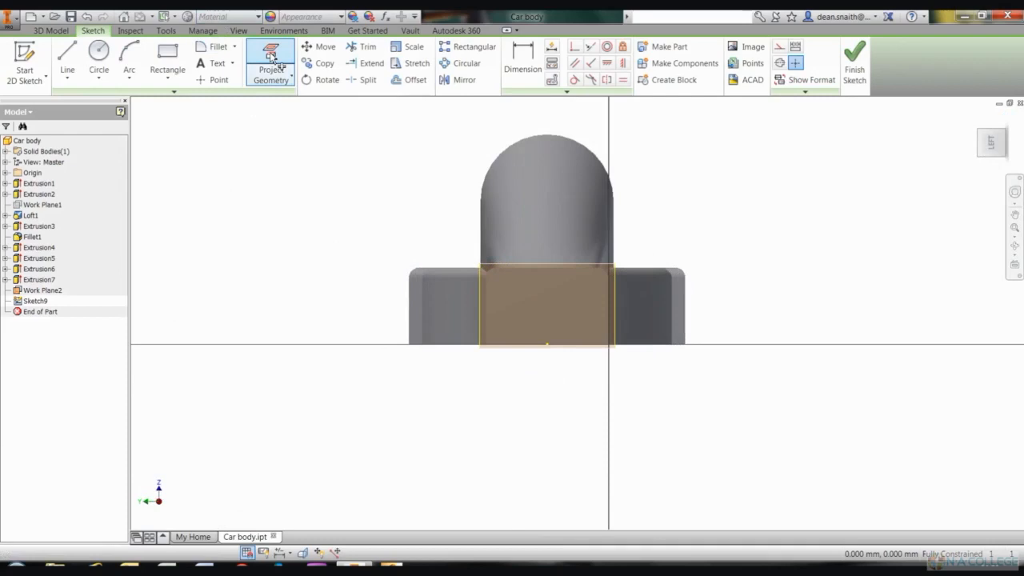
click(272, 58)
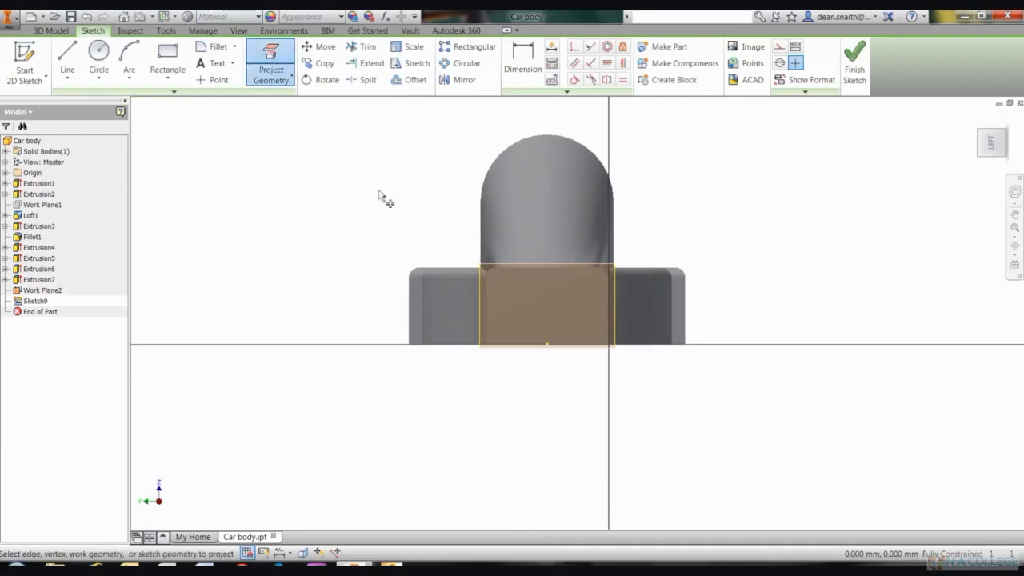
click(552, 324)
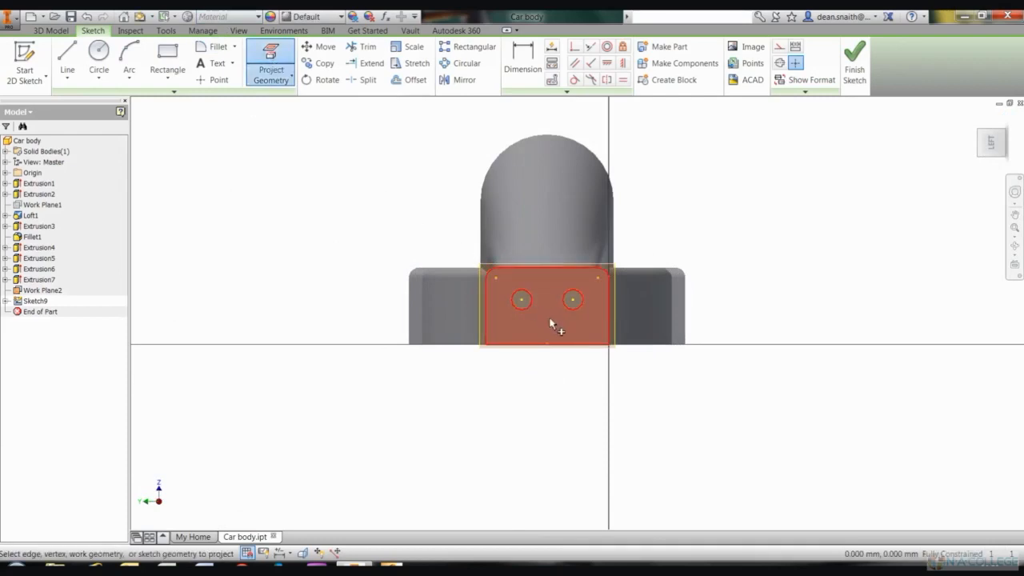
mouse_move(329, 313)
shift+middle_down()
mouse_move(366, 327)
mouse_move(338, 313)
shift+middle_up()
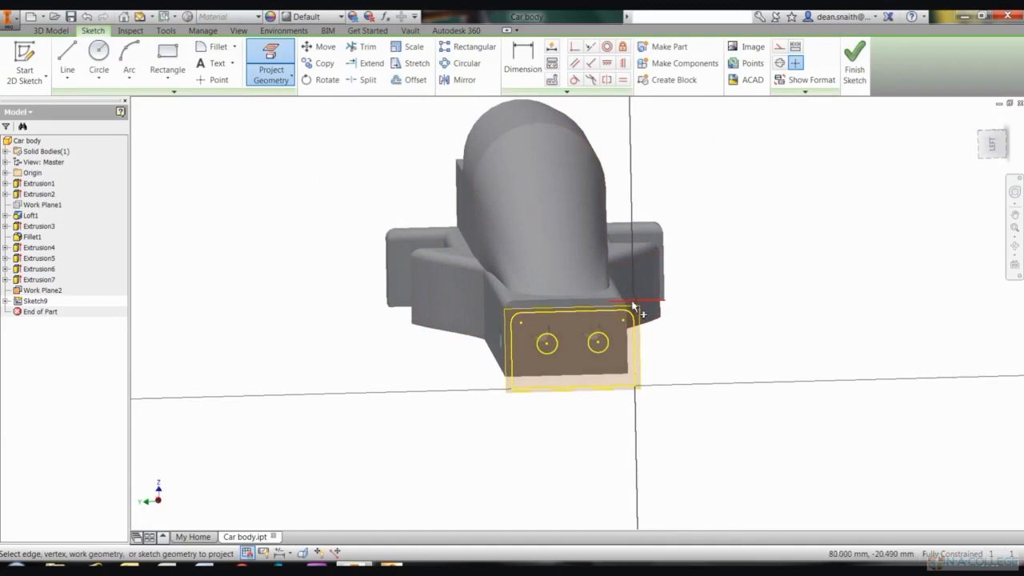
click(858, 75)
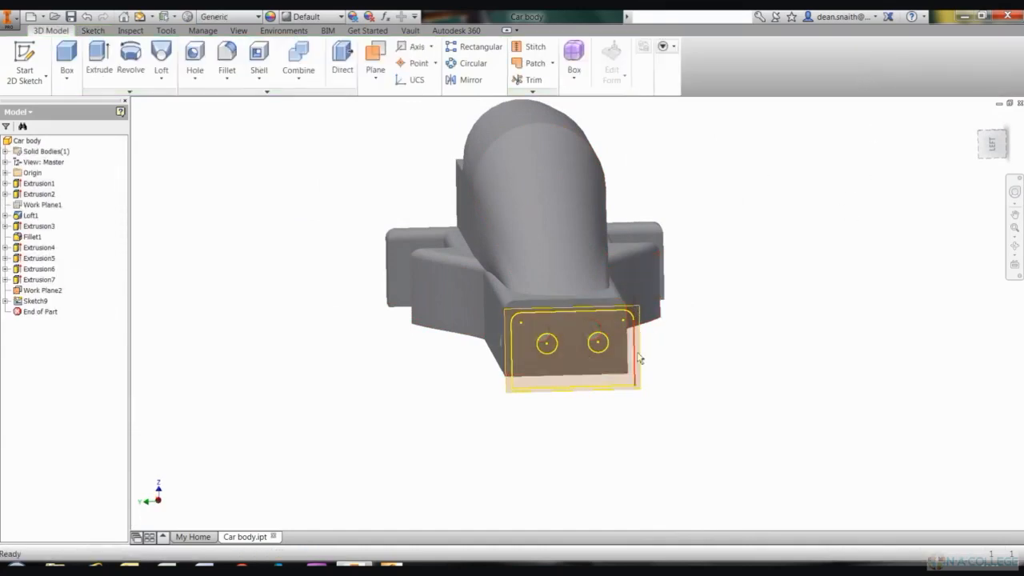
right_click(647, 348)
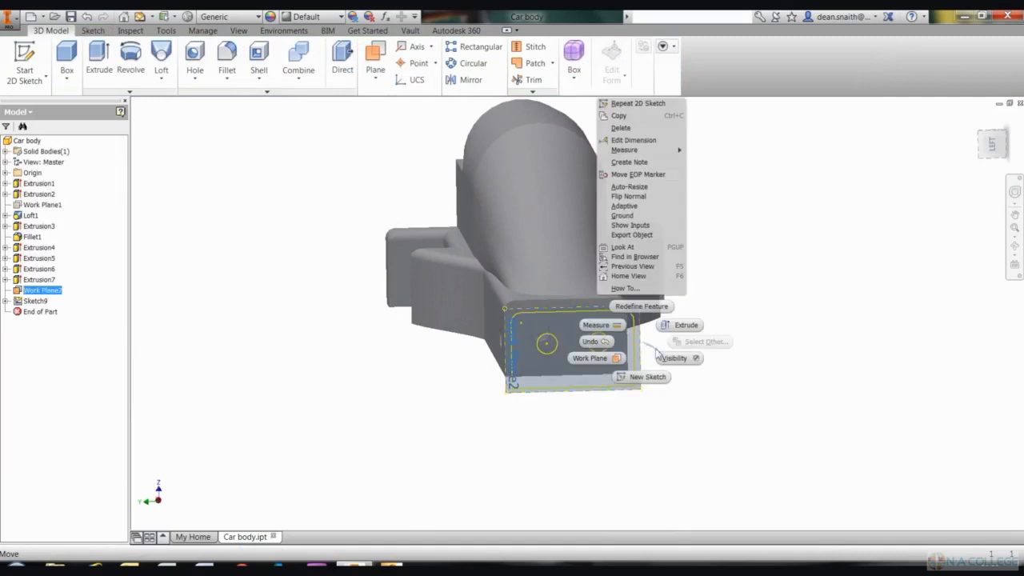
click(671, 360)
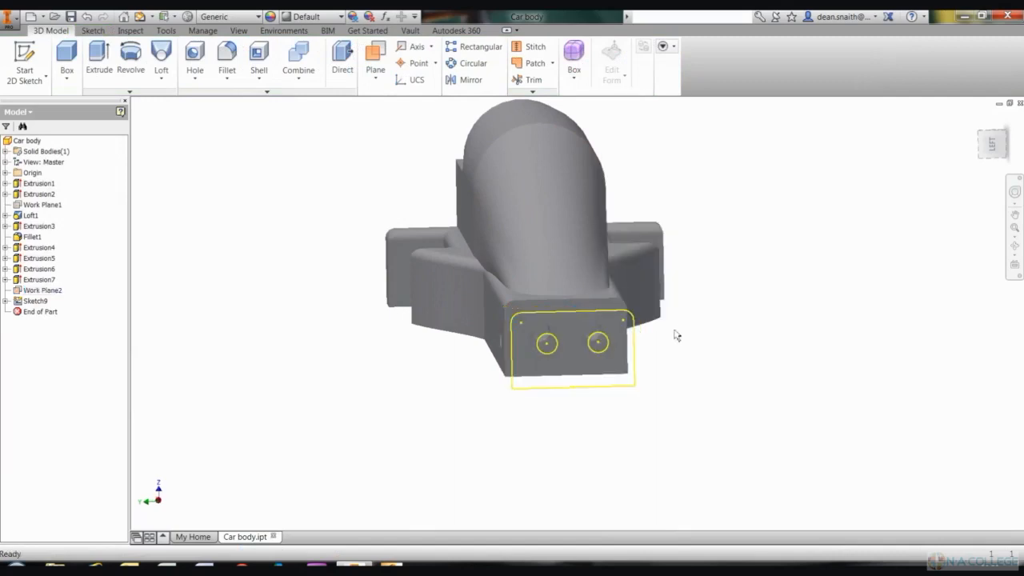
- Reopen the projected sketch on the car body's end and copy its full outline together with both circles
right_click(558, 391)
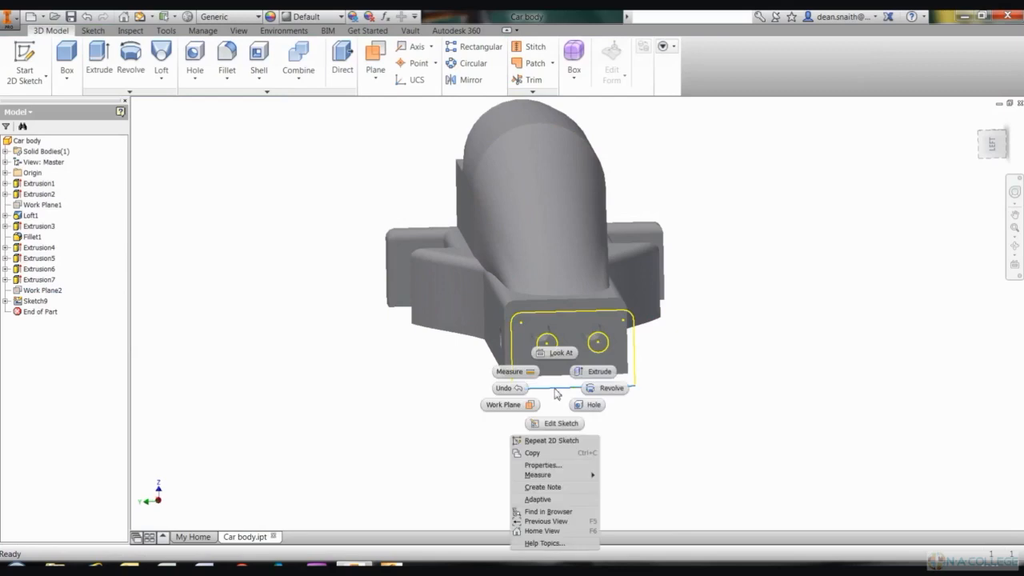
click(562, 423)
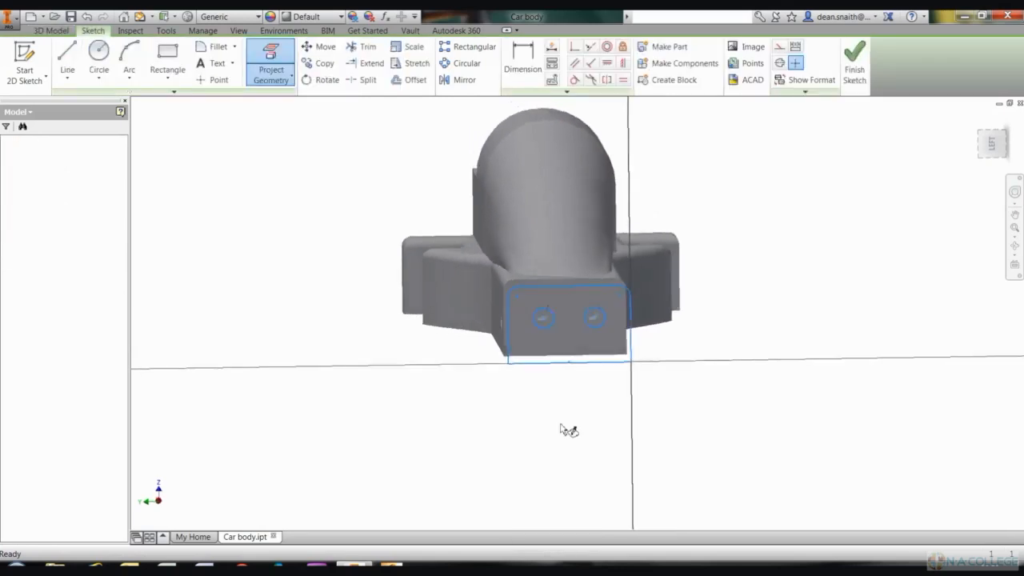
mouse_move(504, 257)
mouse_down()
mouse_move(614, 282)
mouse_move(650, 329)
mouse_move(660, 379)
mouse_up()
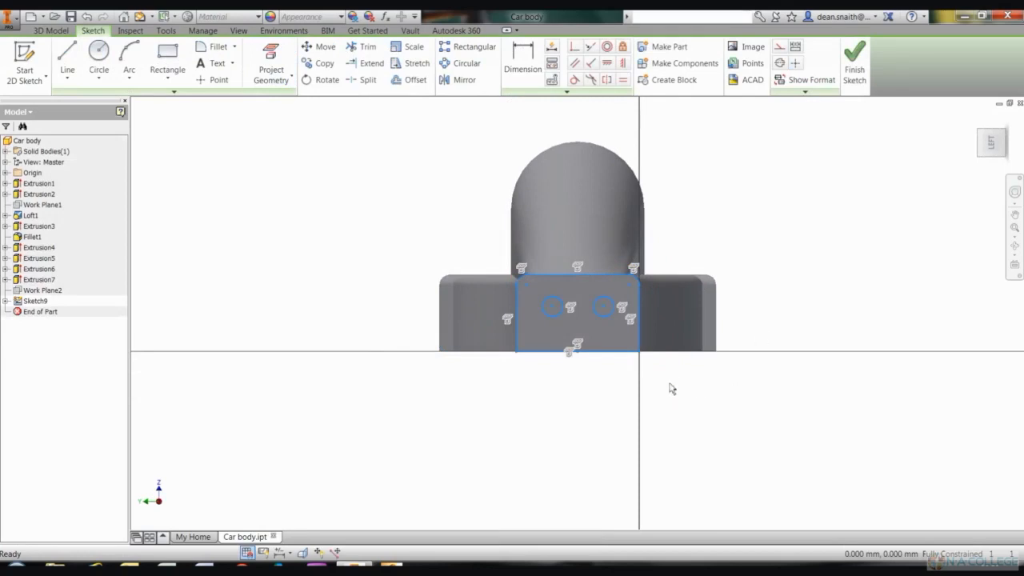
right_click(602, 346)
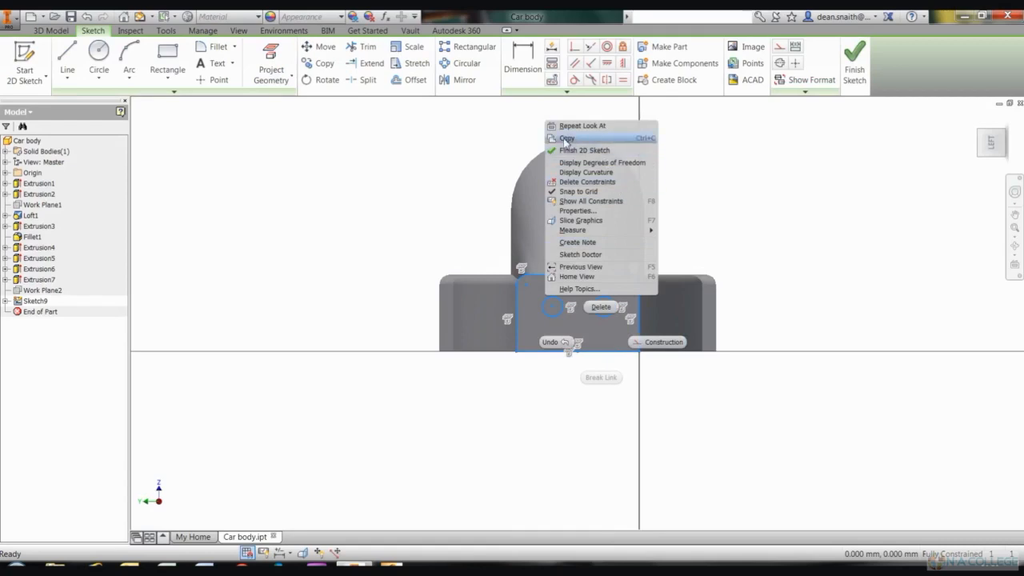
click(565, 138)
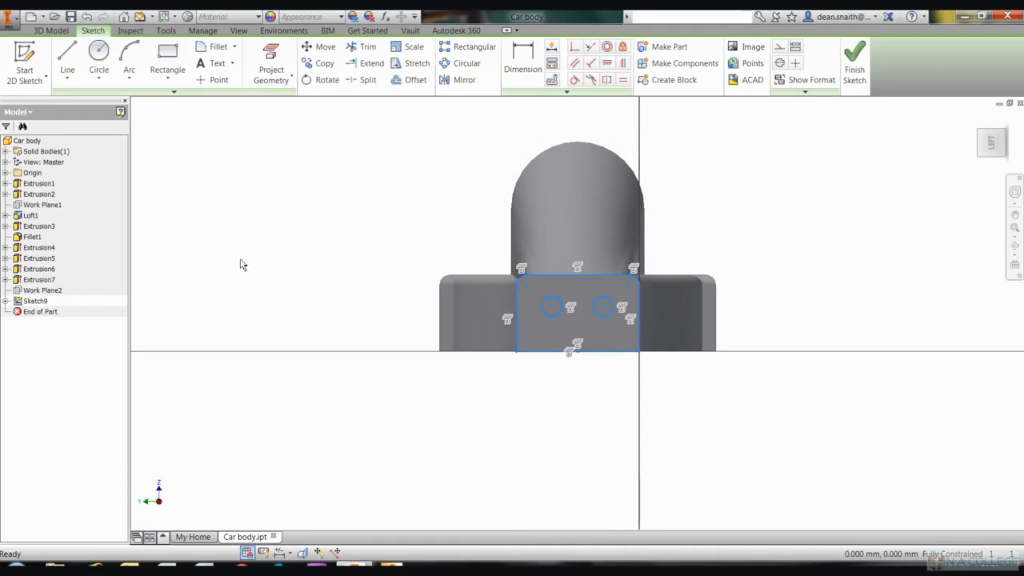
- Create a new part from the metric Standard (mm).ipt template and start a 2D sketch on the XY plane
click(30, 16)
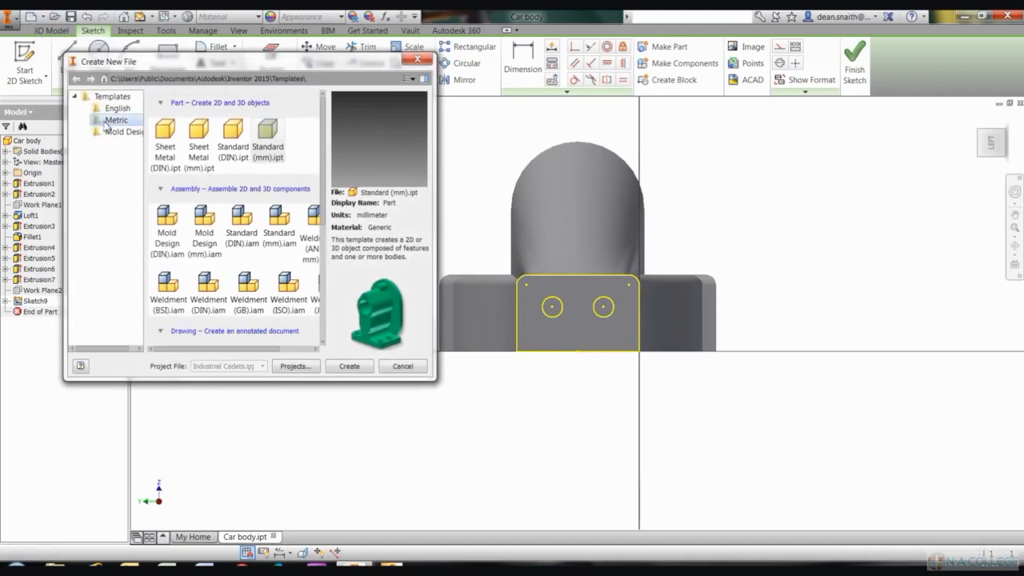
click(356, 373)
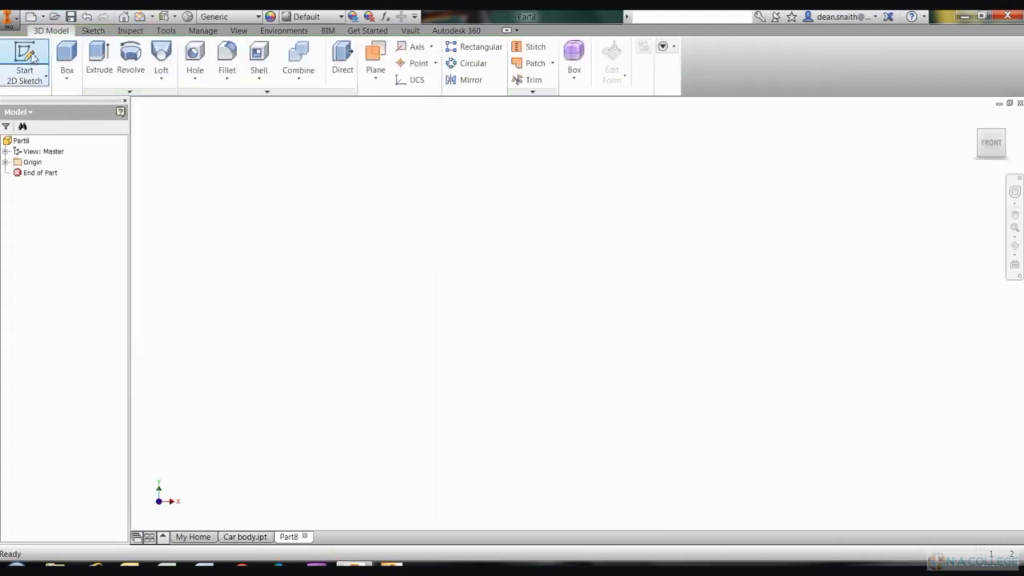
click(31, 54)
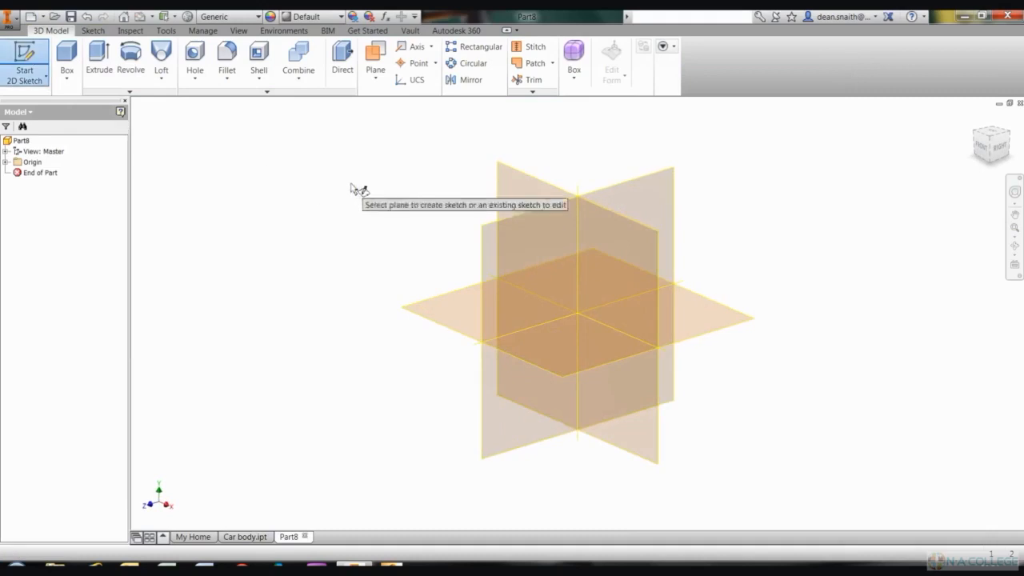
click(519, 190)
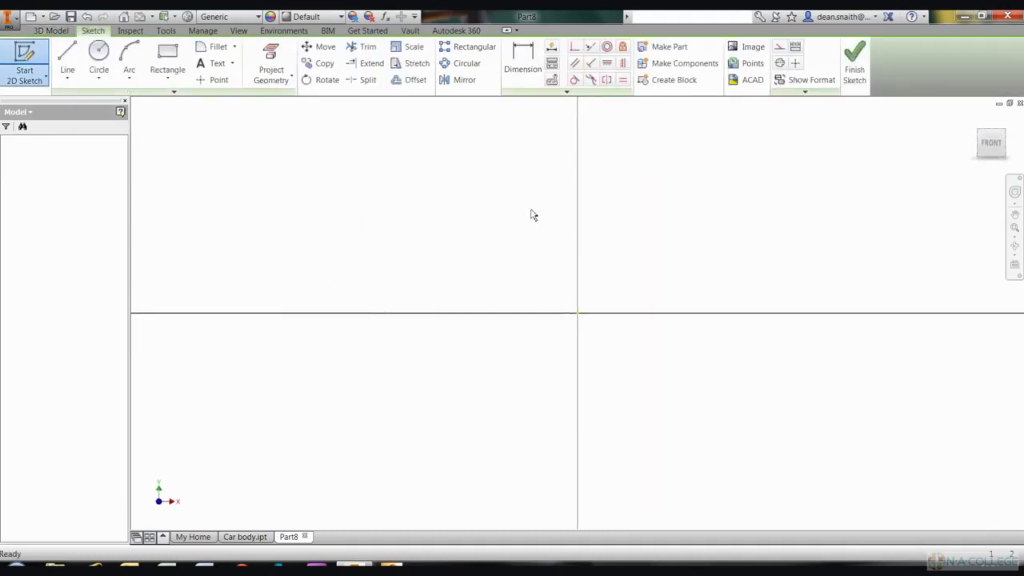
- Paste the copied outline and circles into the new part's sketch and finish the sketch
right_click(604, 290)
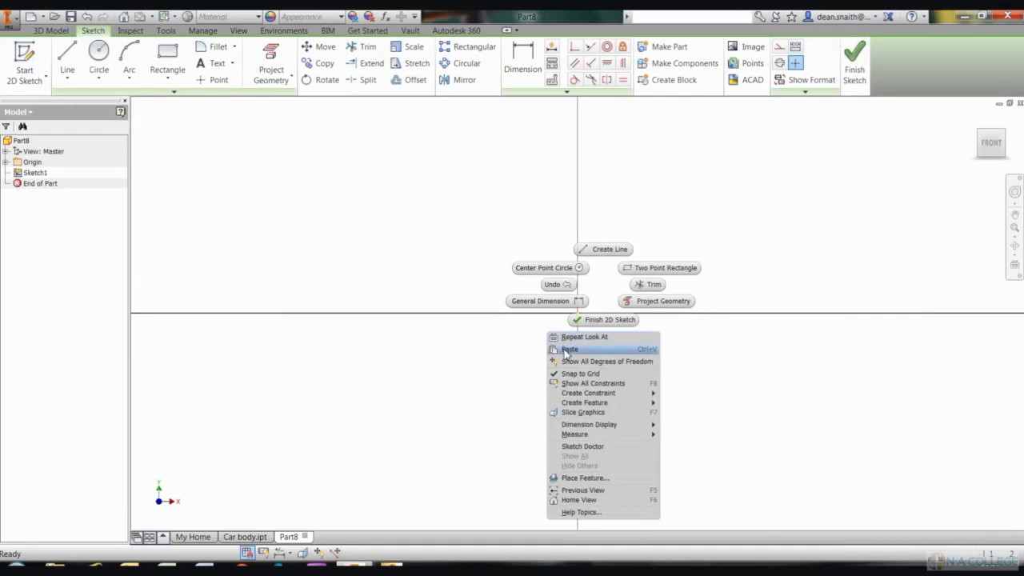
click(568, 350)
scroll(567, 352, up, 3)
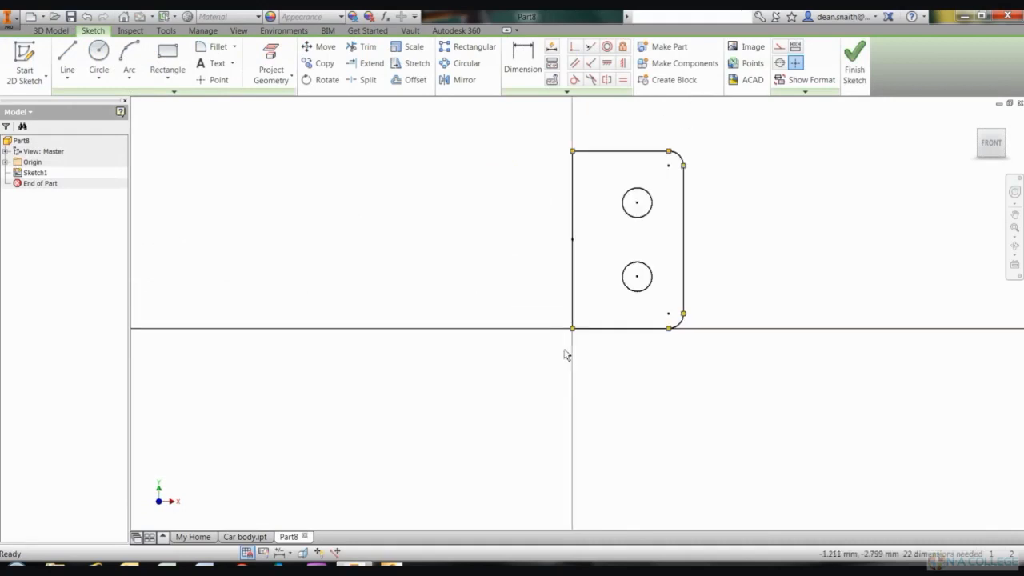
middle_drag(457, 259, 362, 313)
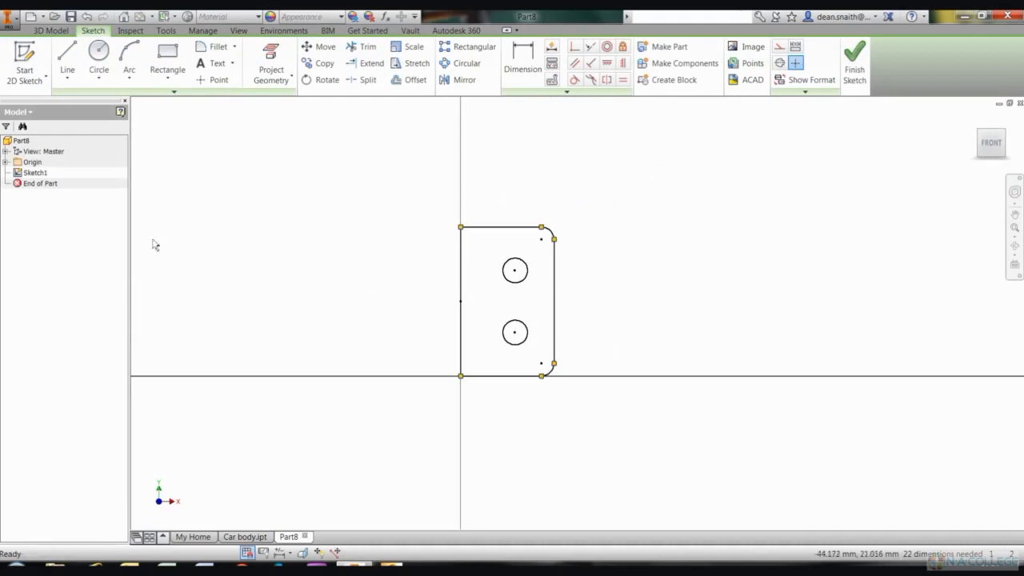
click(856, 81)
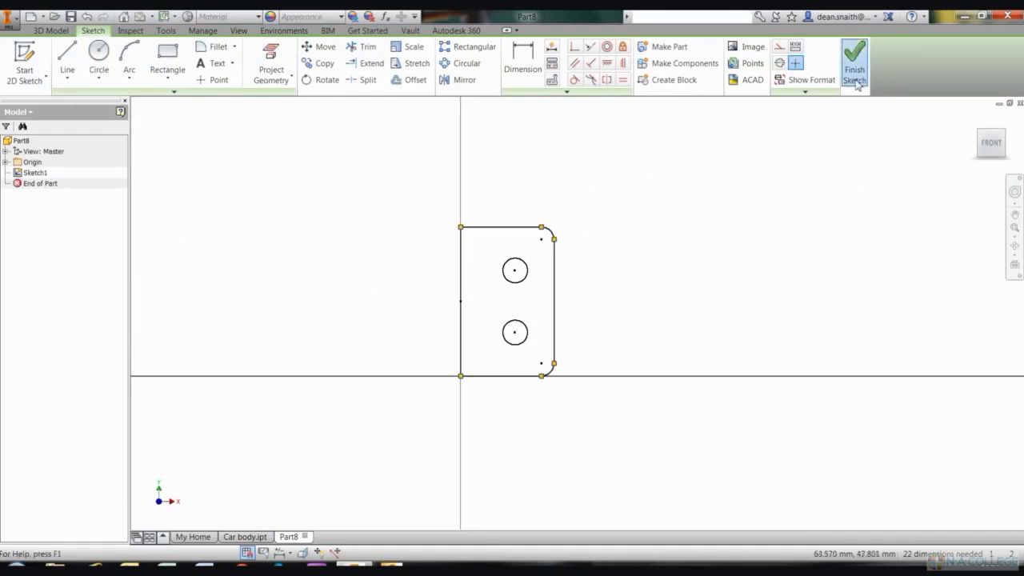
- Extrude the pasted profile 10 mm into a solid block, leaving the two circles as through holes
middle_drag(518, 278, 429, 403)
click(104, 64)
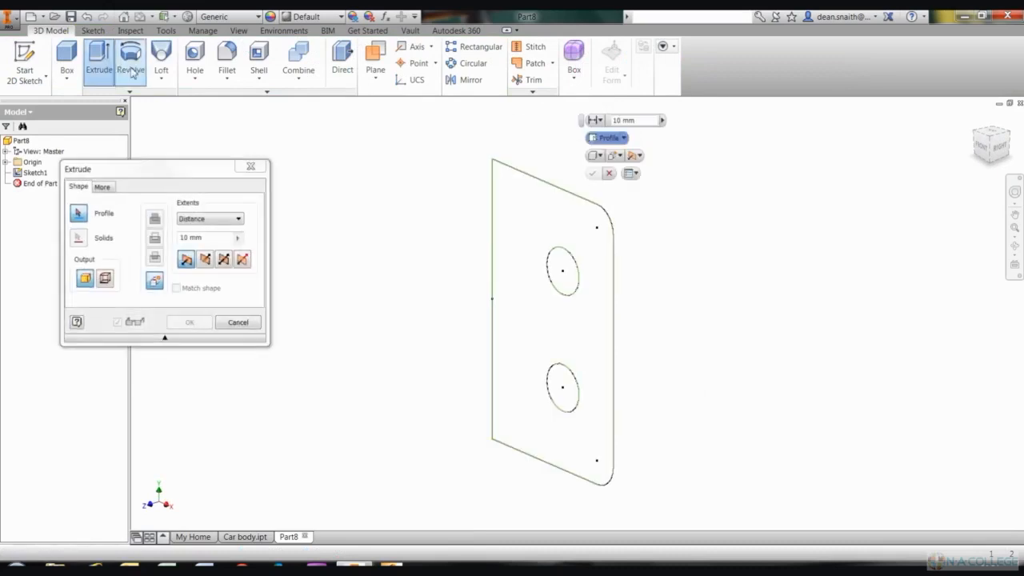
click(532, 221)
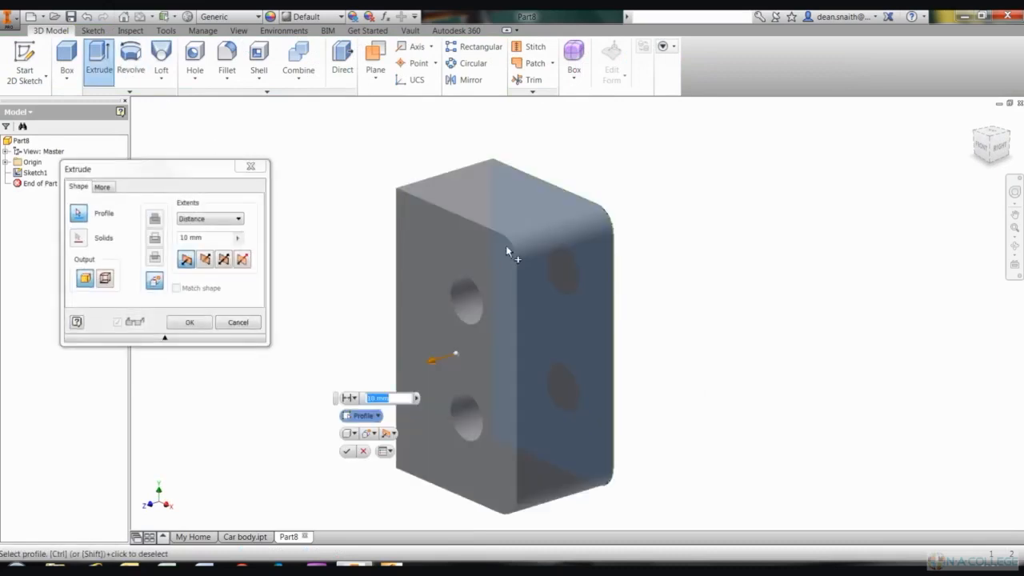
click(349, 451)
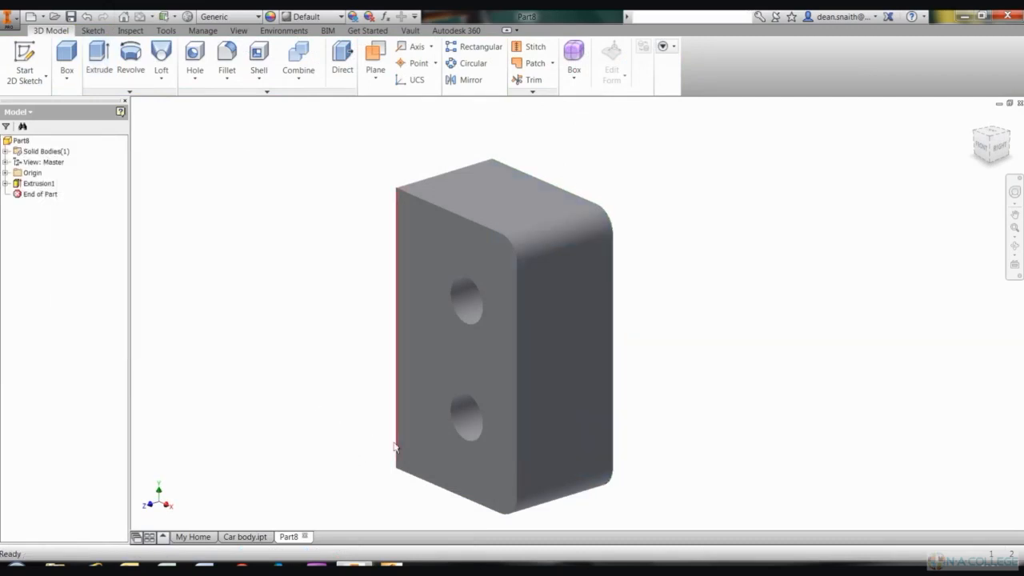
- Start a new sketch on the block's front face containing the two holes
click(464, 359)
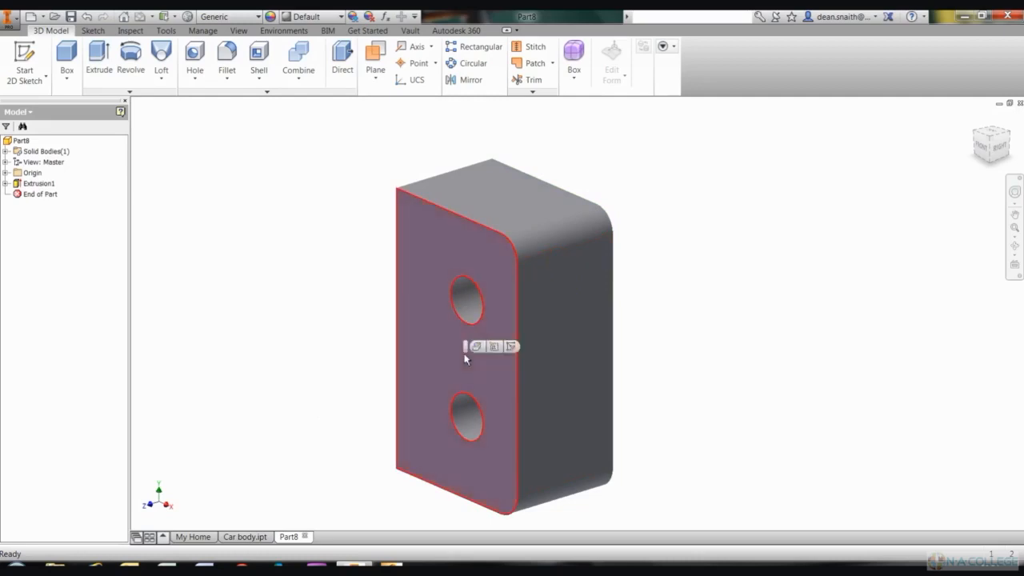
click(511, 346)
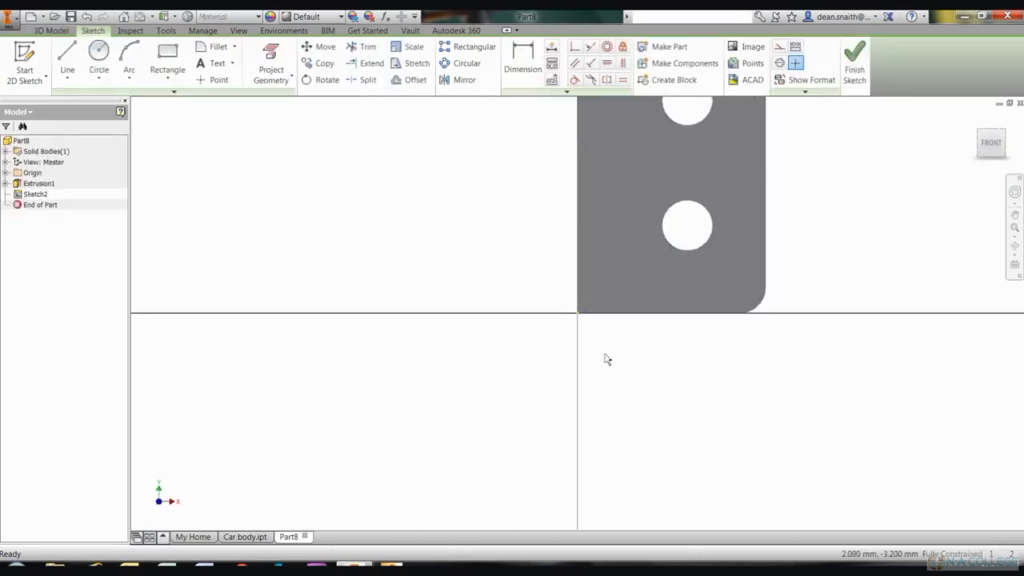
middle_drag(527, 433, 502, 461)
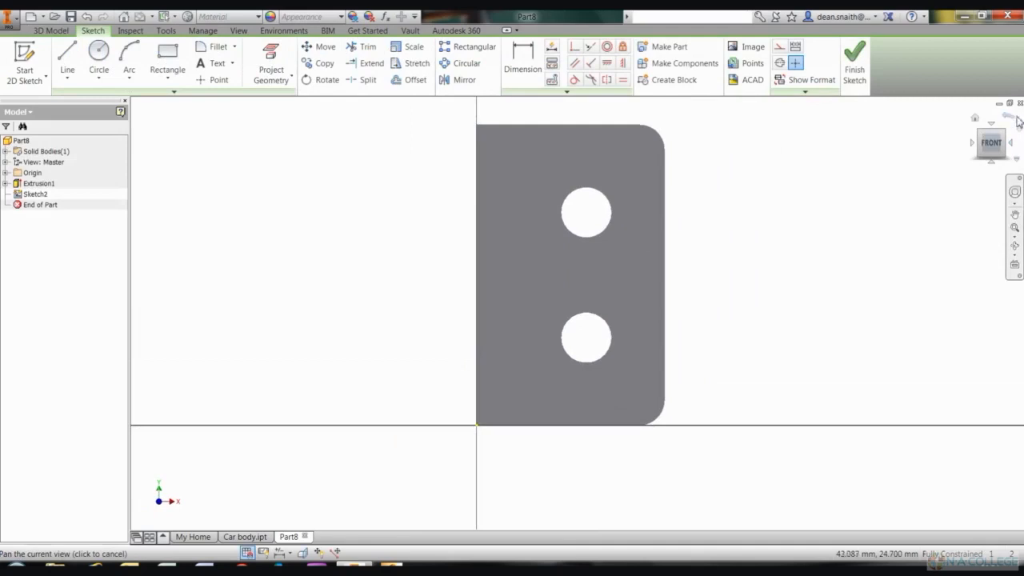
click(1008, 120)
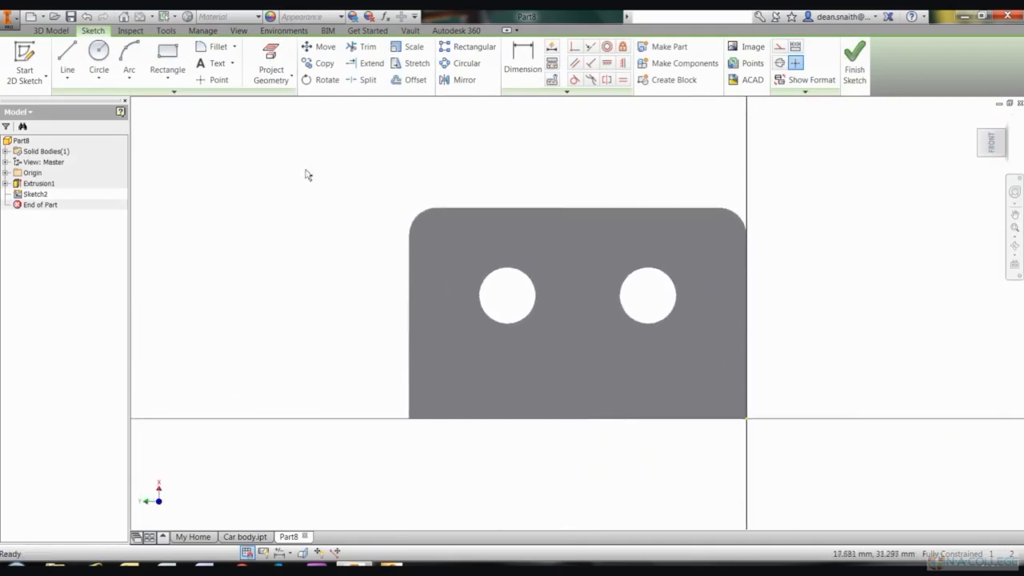
- Draw a 4 mm diameter circle centred on each of the two holes and finish the sketch
click(110, 71)
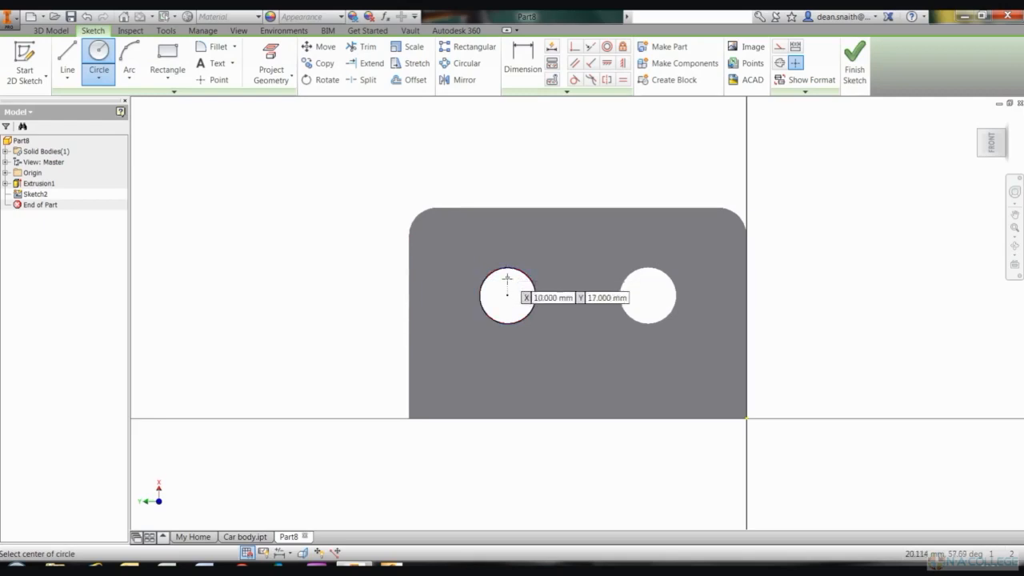
click(507, 294)
text(4)
key(Return)
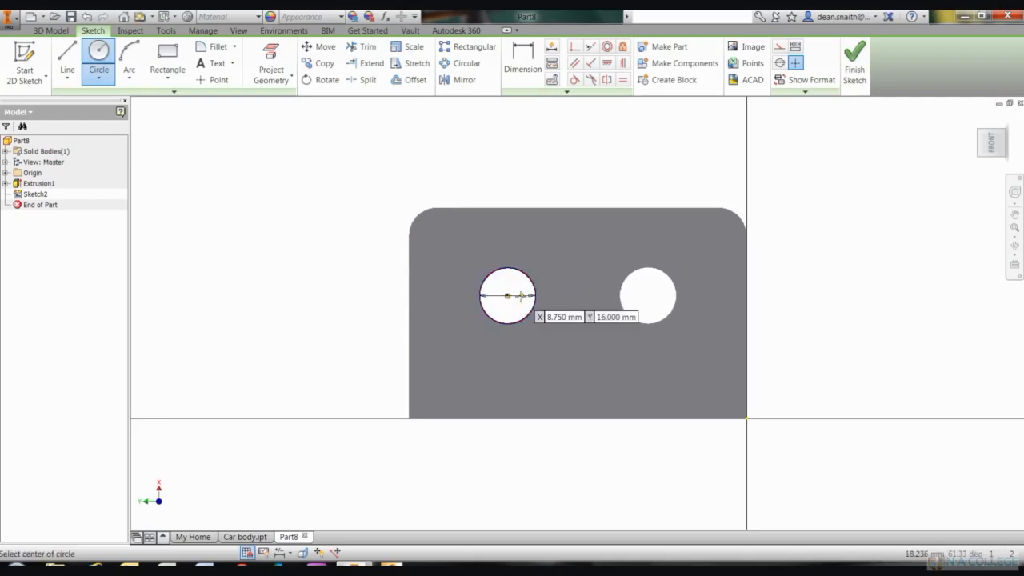
click(647, 295)
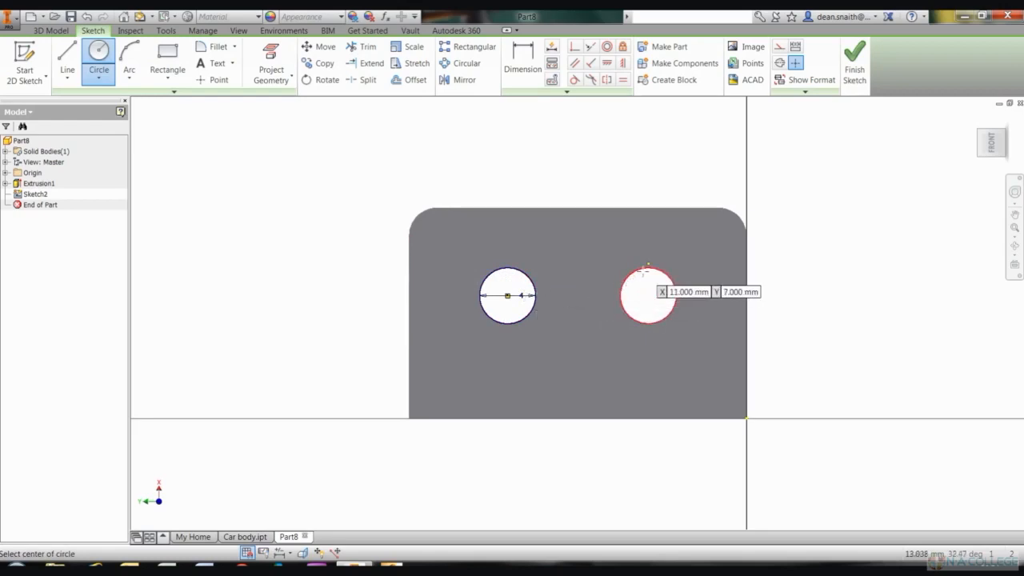
click(647, 295)
text(4)
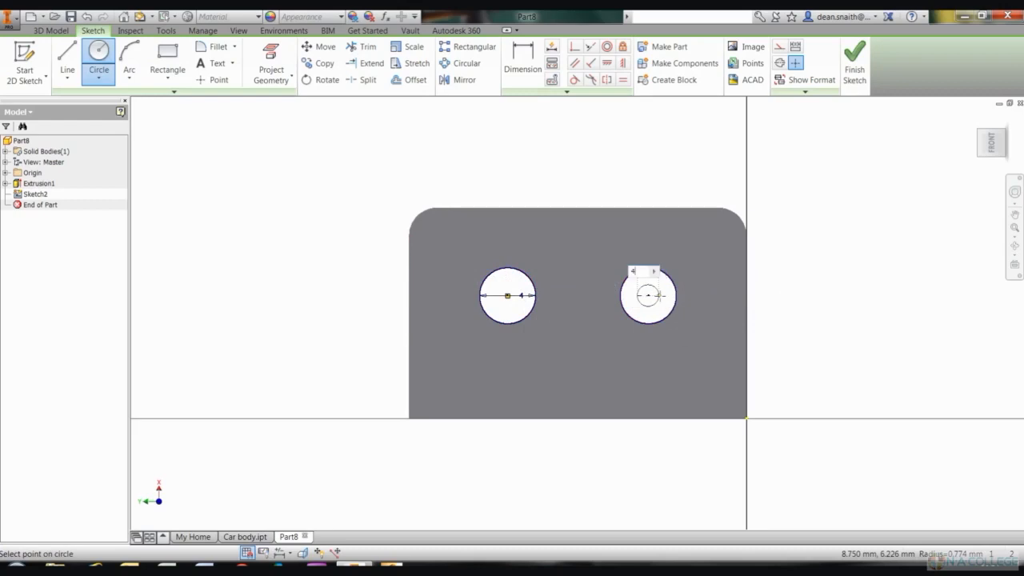
key(Return)
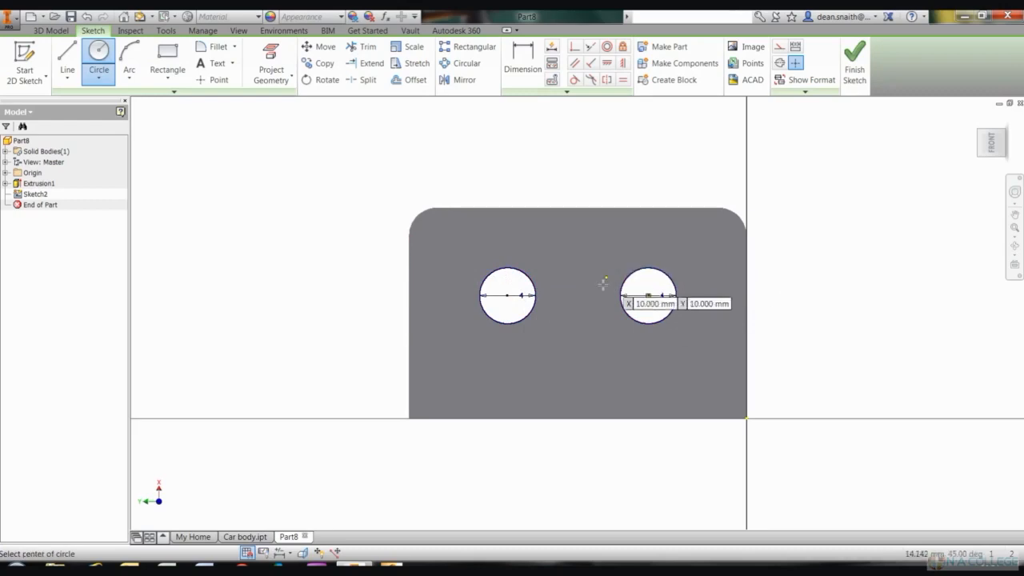
click(854, 71)
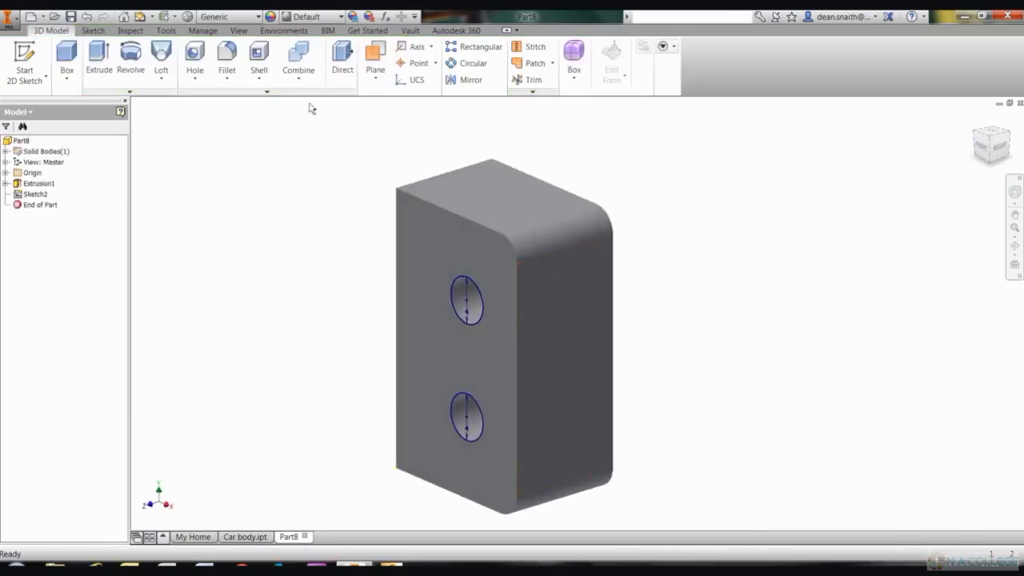
- Extrude both hole circles asymmetrically into solid pins, 8 mm outward from the front face and 10 mm back into the block
click(98, 58)
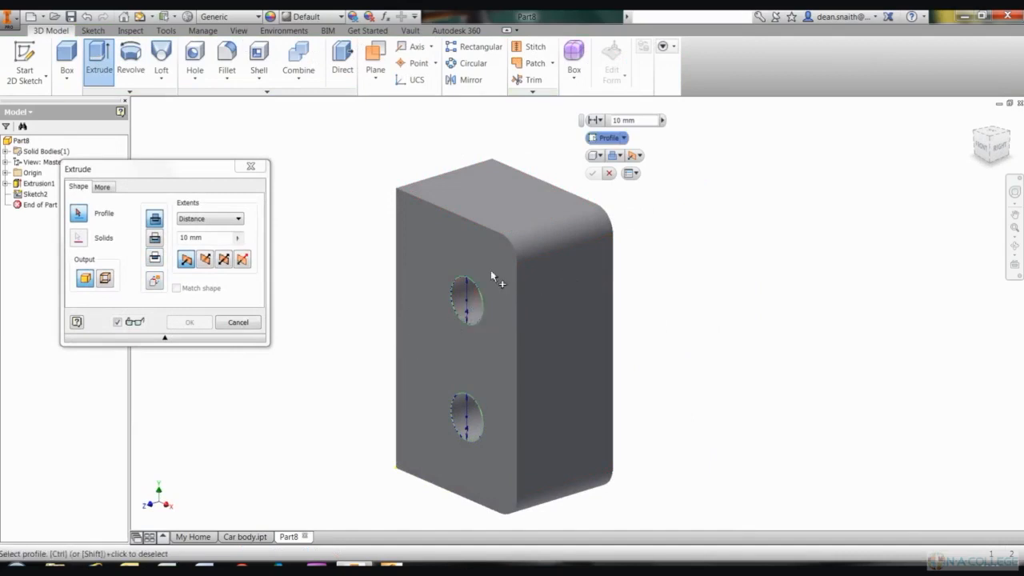
click(240, 260)
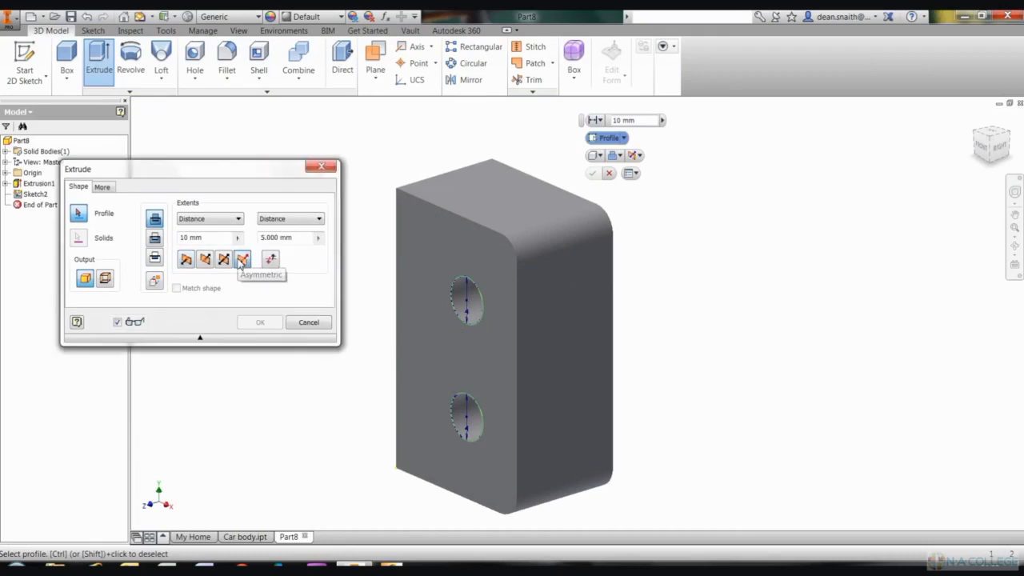
click(468, 307)
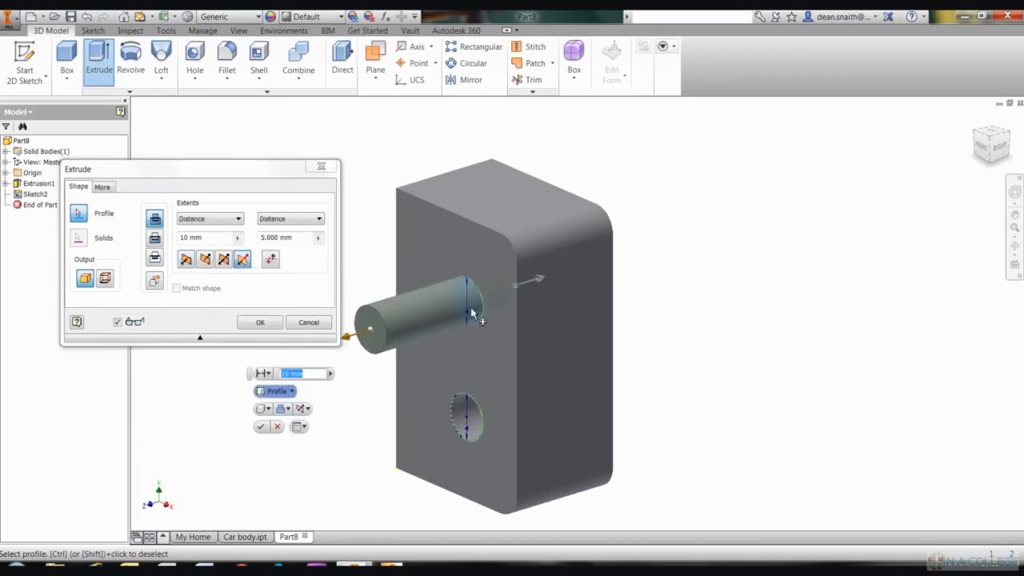
click(471, 427)
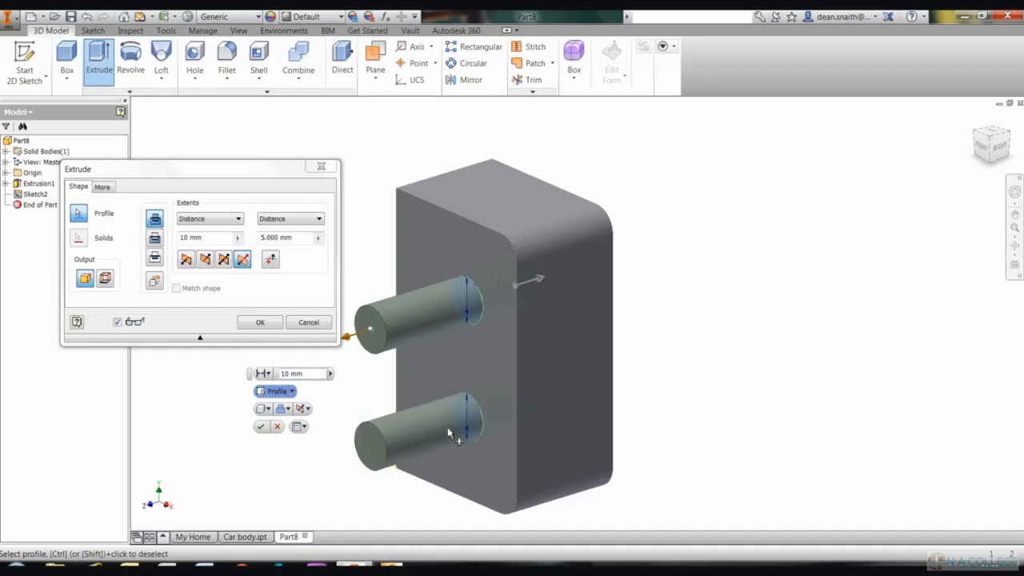
double_click(183, 238)
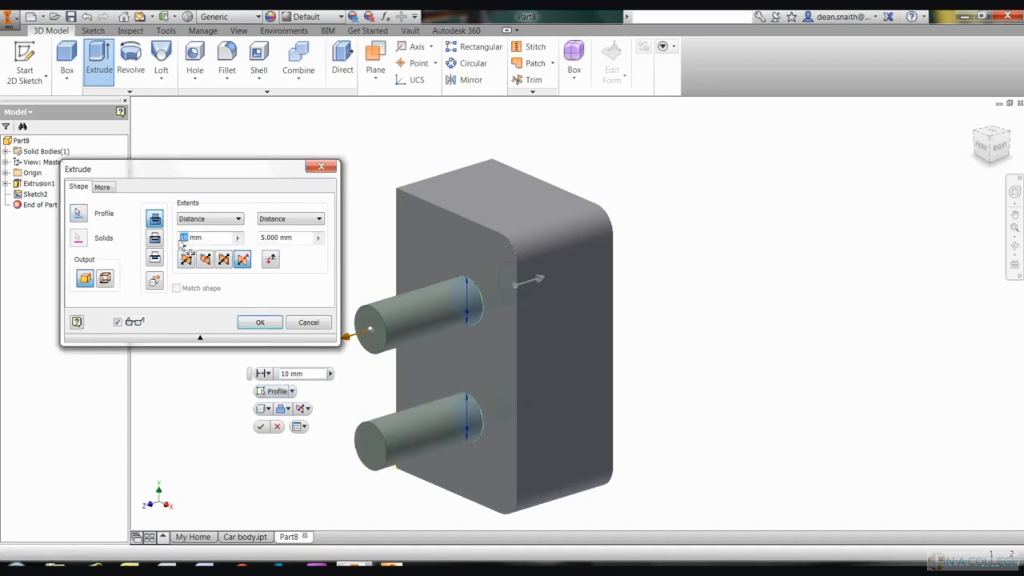
text(8)
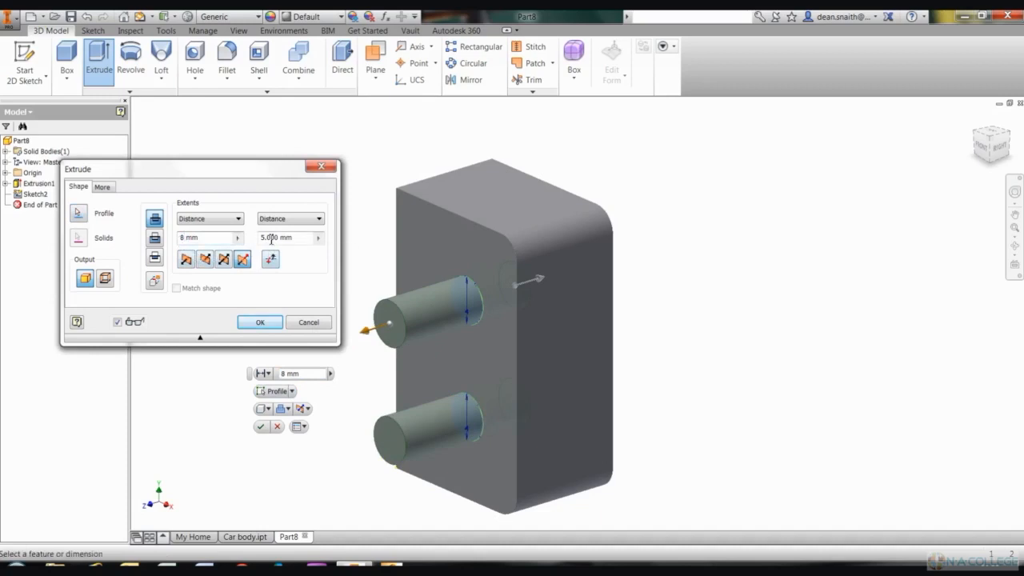
click(271, 237)
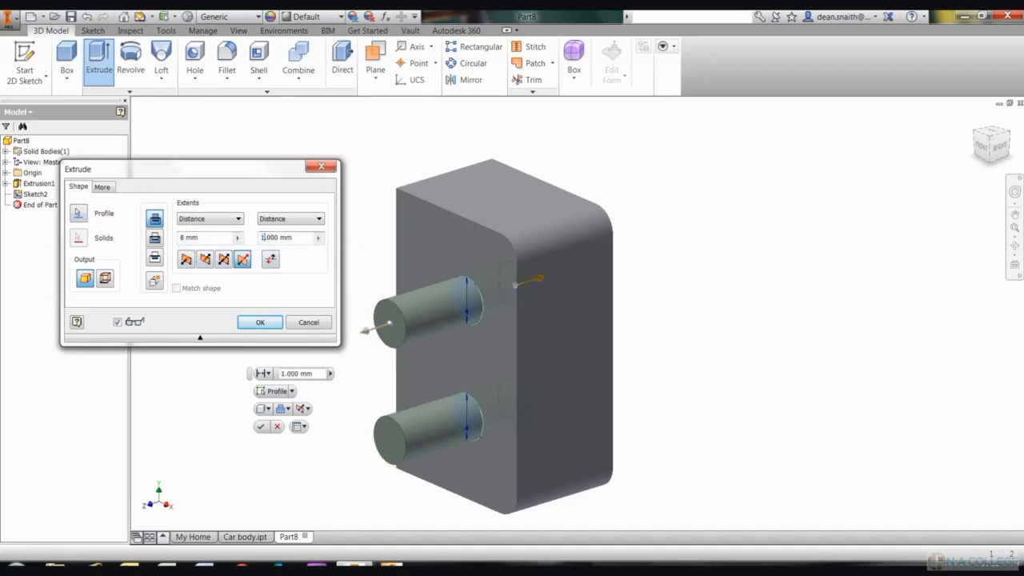
text(10)
click(260, 323)
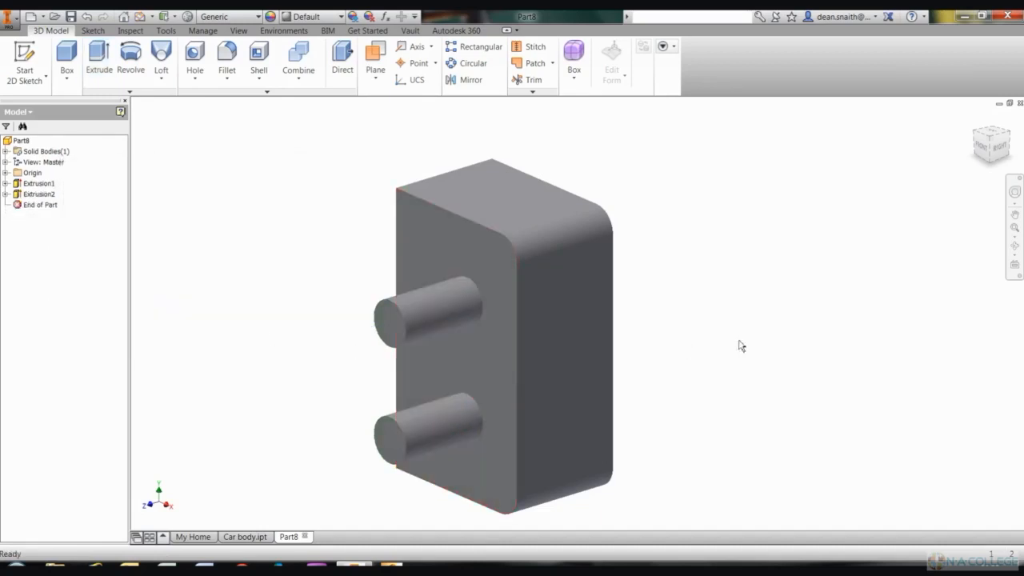
- Create a work plane offset 25 mm from the block's flat face opposite the pins
shift+middle_drag(690, 347, 695, 254)
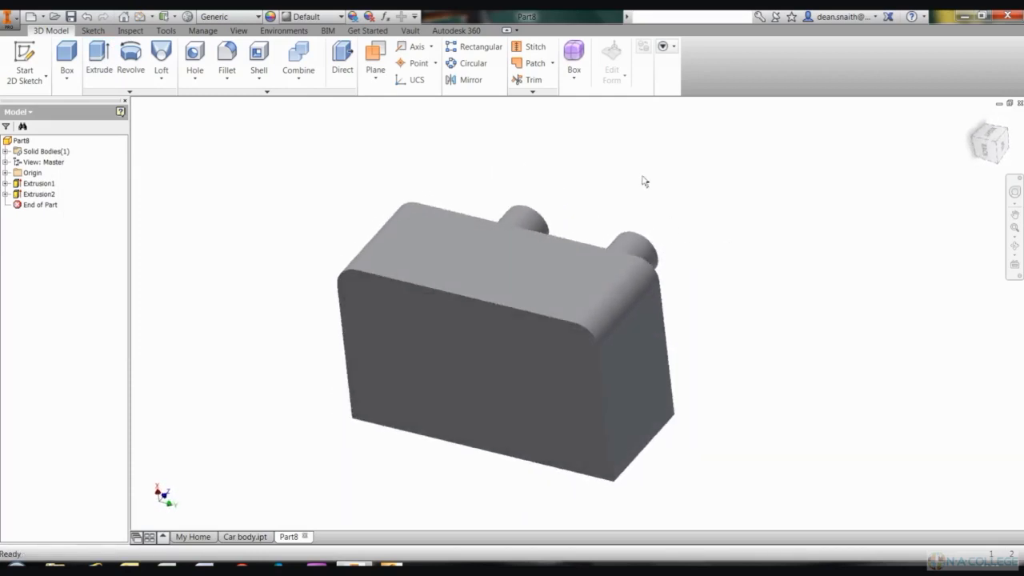
click(385, 80)
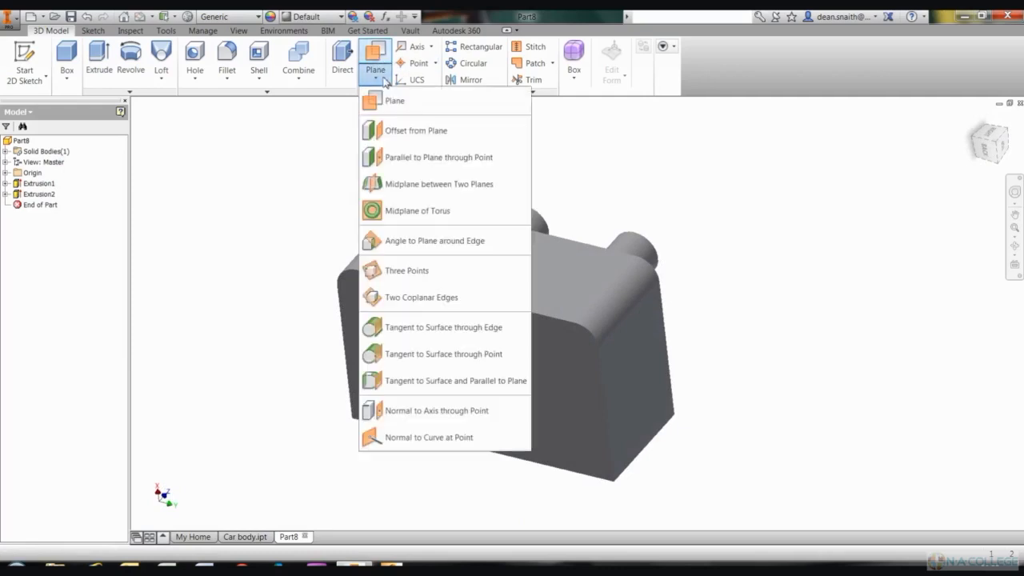
click(400, 140)
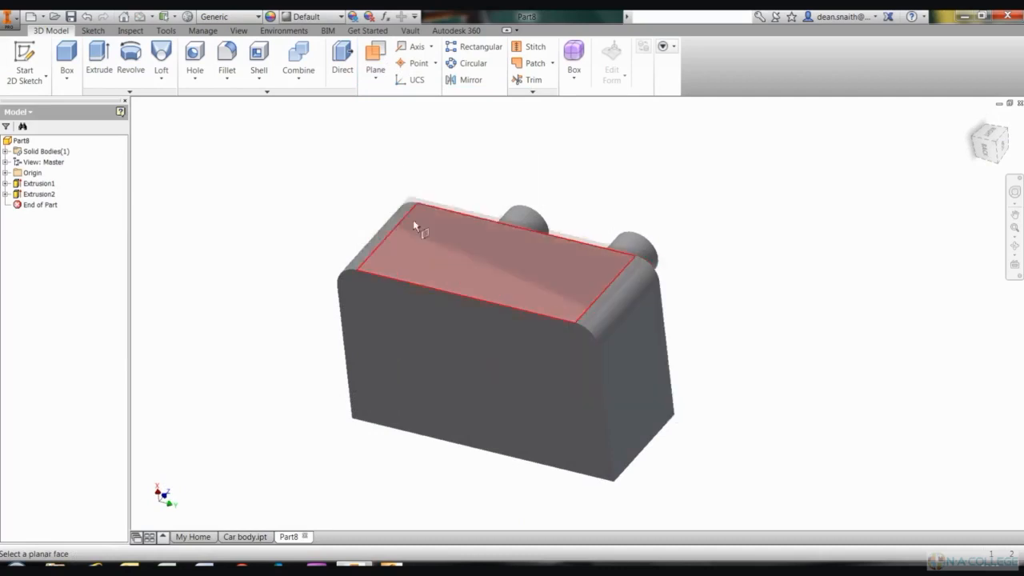
click(444, 328)
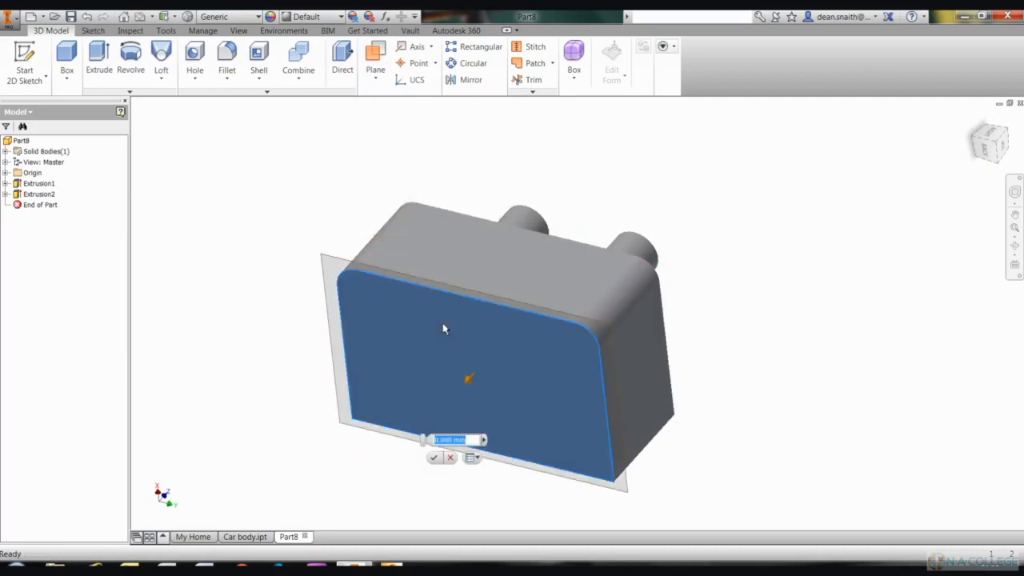
text(25)
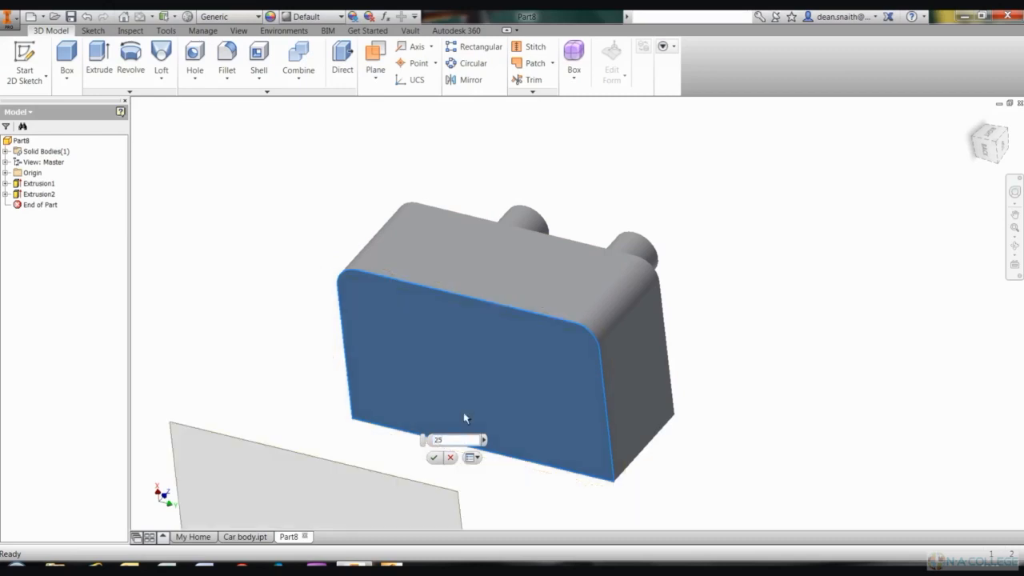
middle_drag(784, 372, 868, 263)
key(Return)
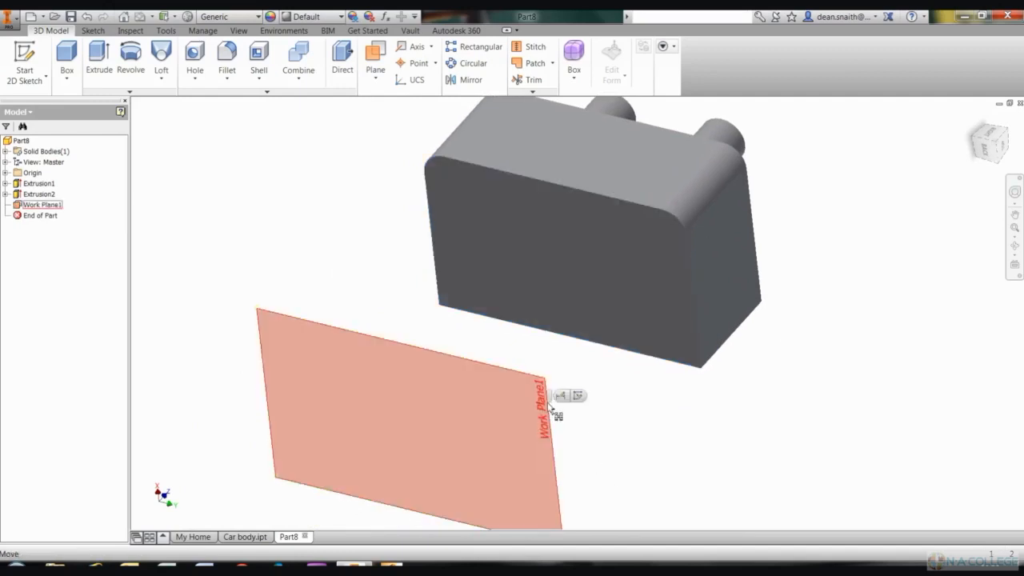
- Sketch a single point on the offset work plane, centred along the block's width in its lower half, and finish the sketch
click(549, 407)
key(s)
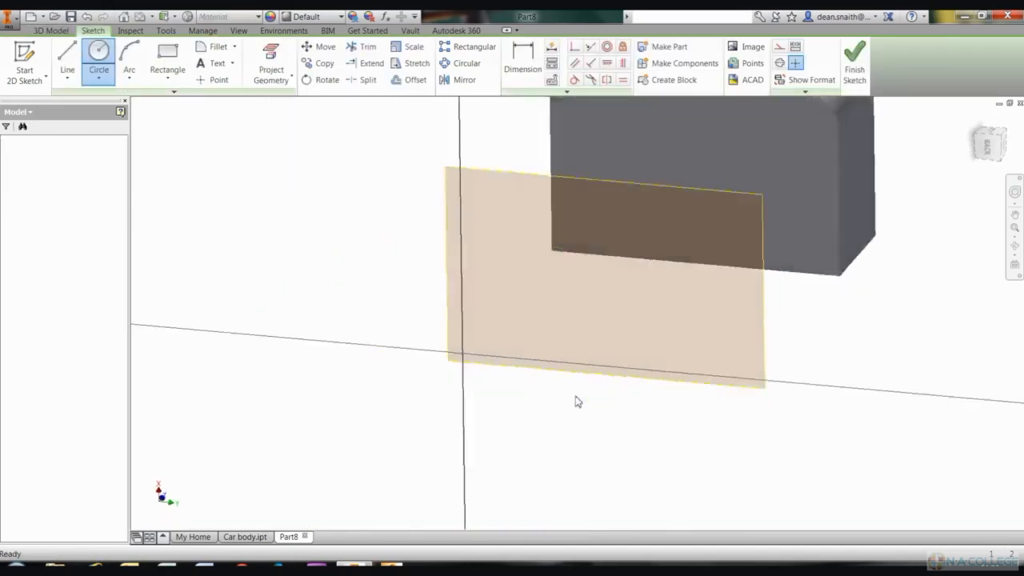
click(216, 80)
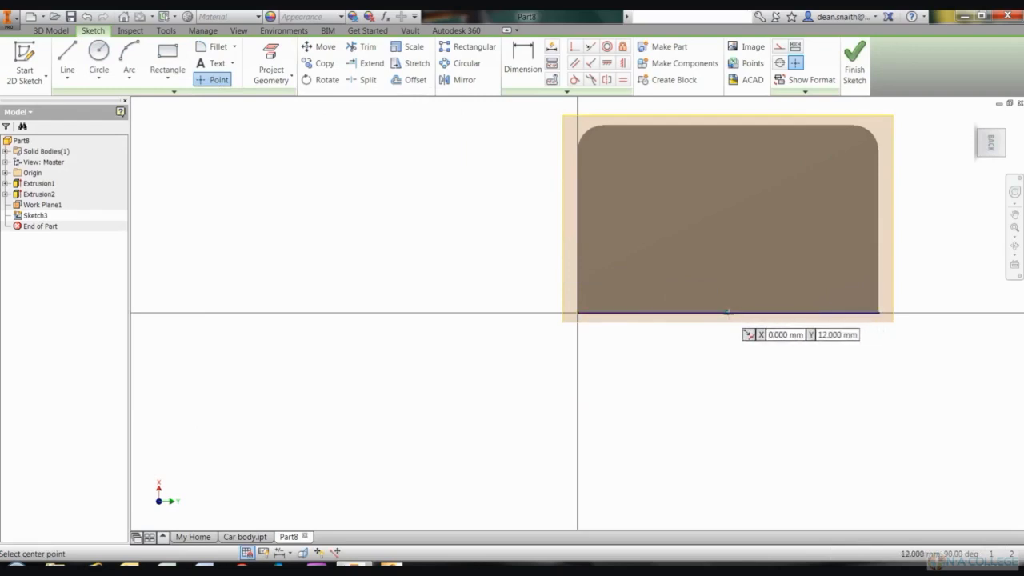
click(727, 257)
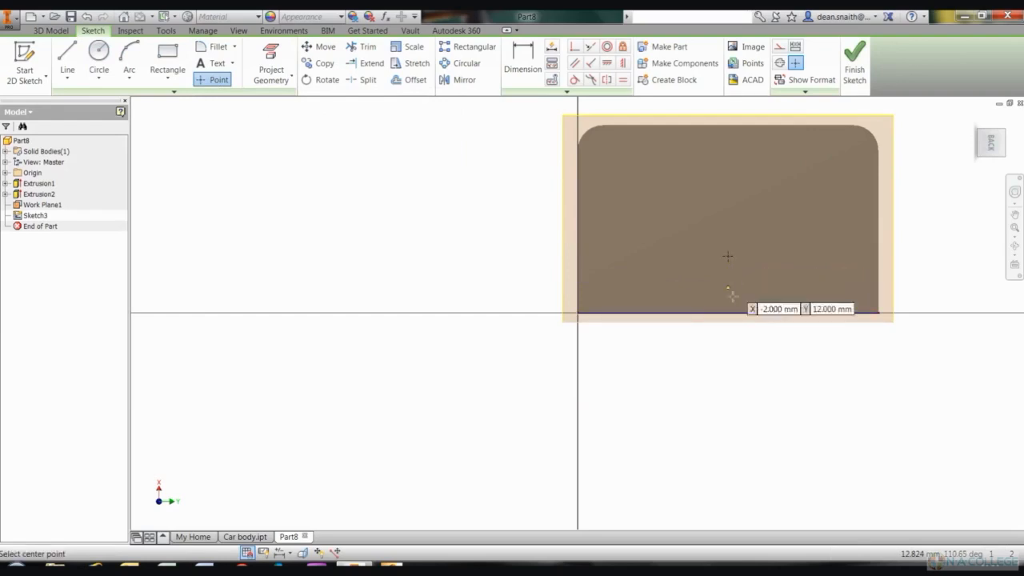
click(854, 78)
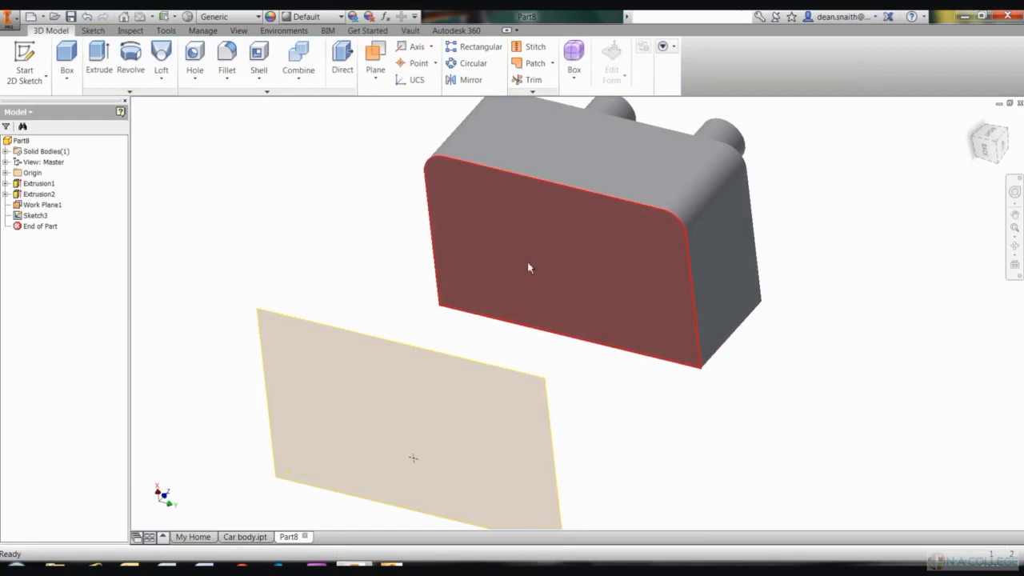
- Loft a solid nose from the block's rear face to the sketched point
click(161, 54)
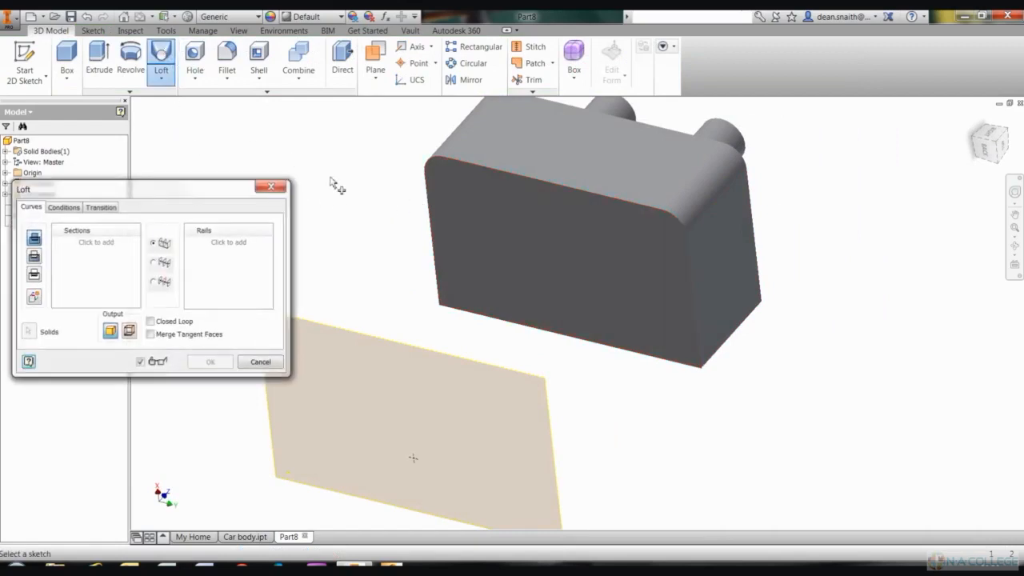
click(694, 316)
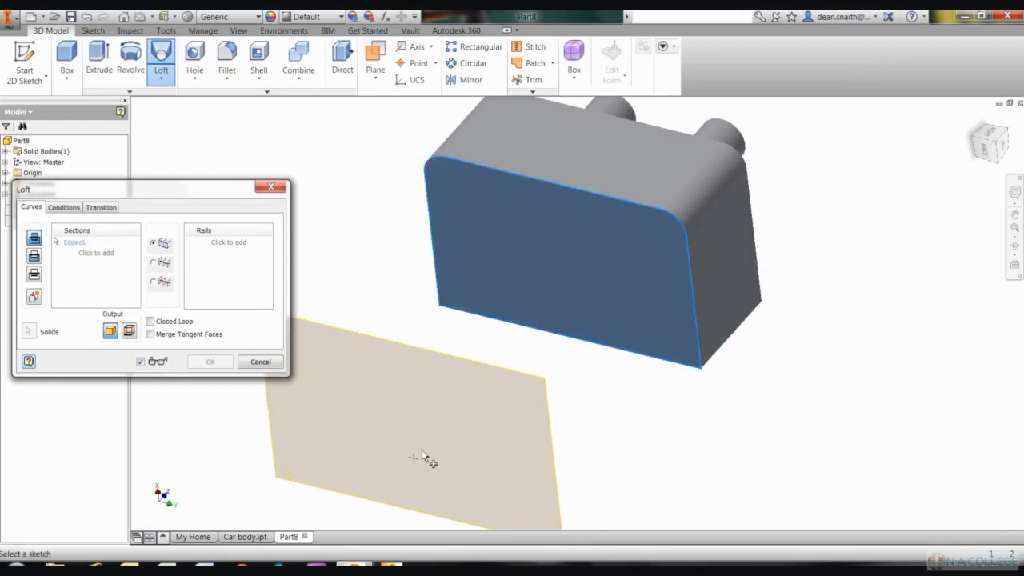
click(414, 458)
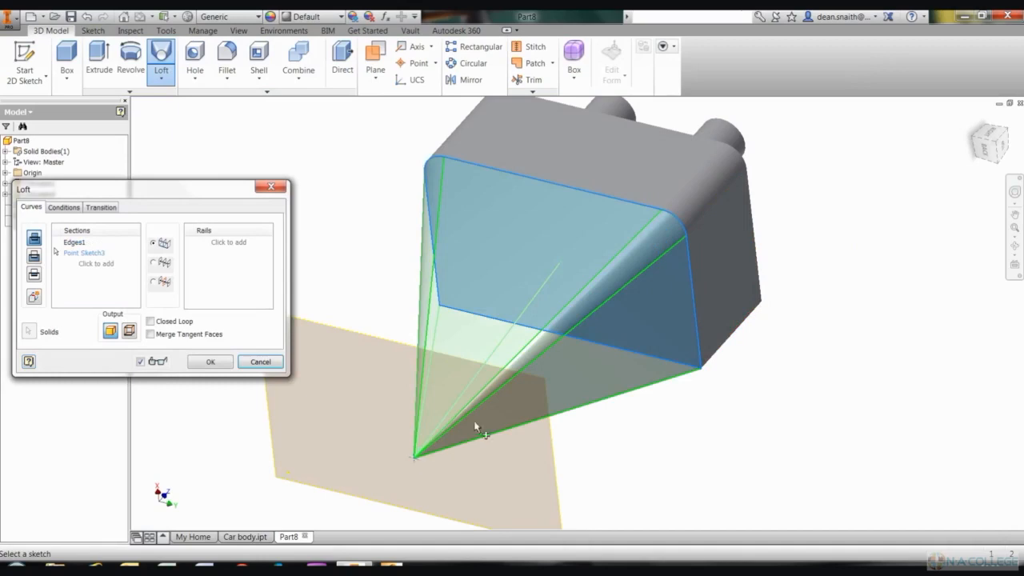
click(211, 363)
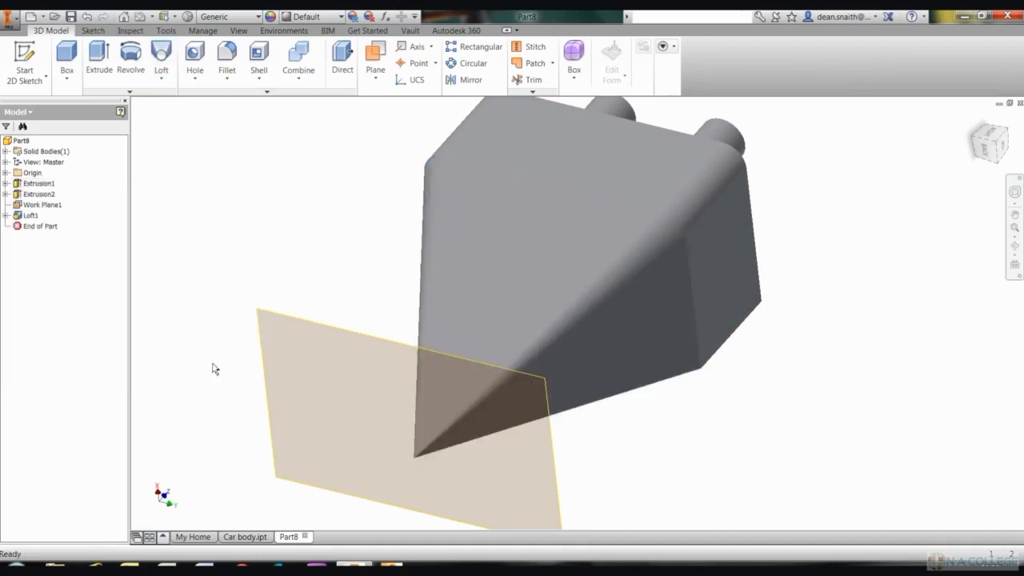
- Hide the offset work plane
click(293, 324)
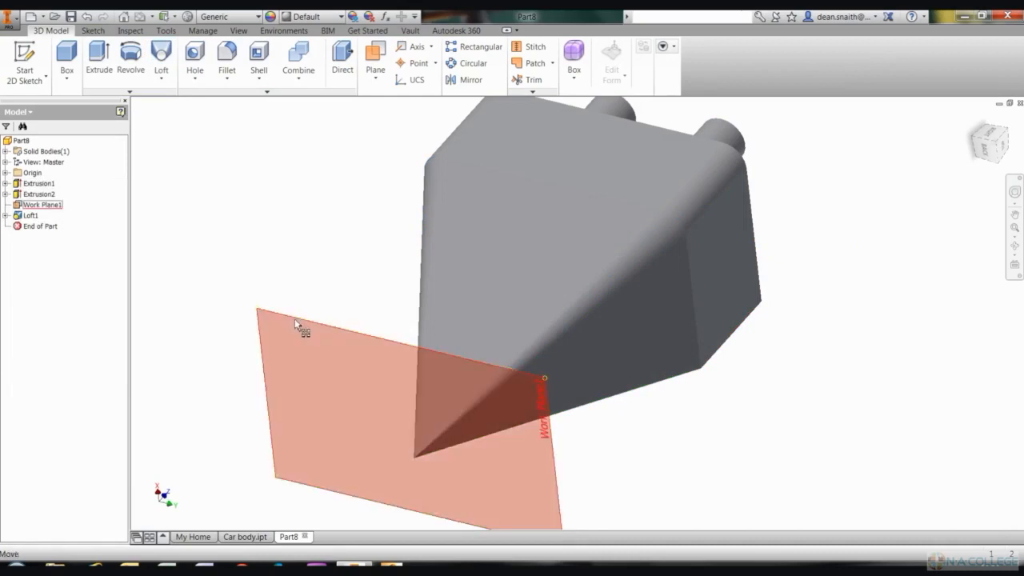
right_click(295, 318)
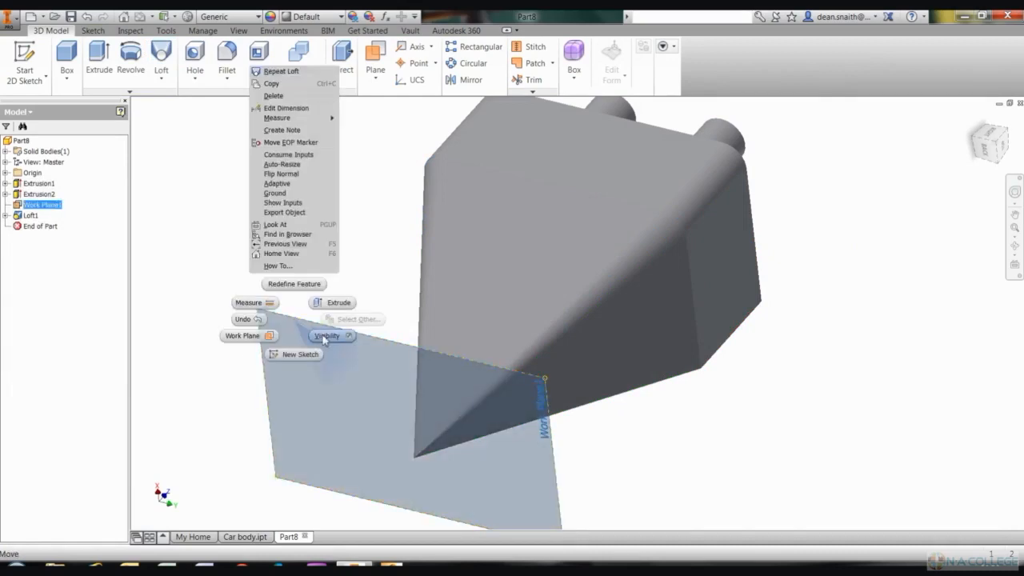
click(324, 337)
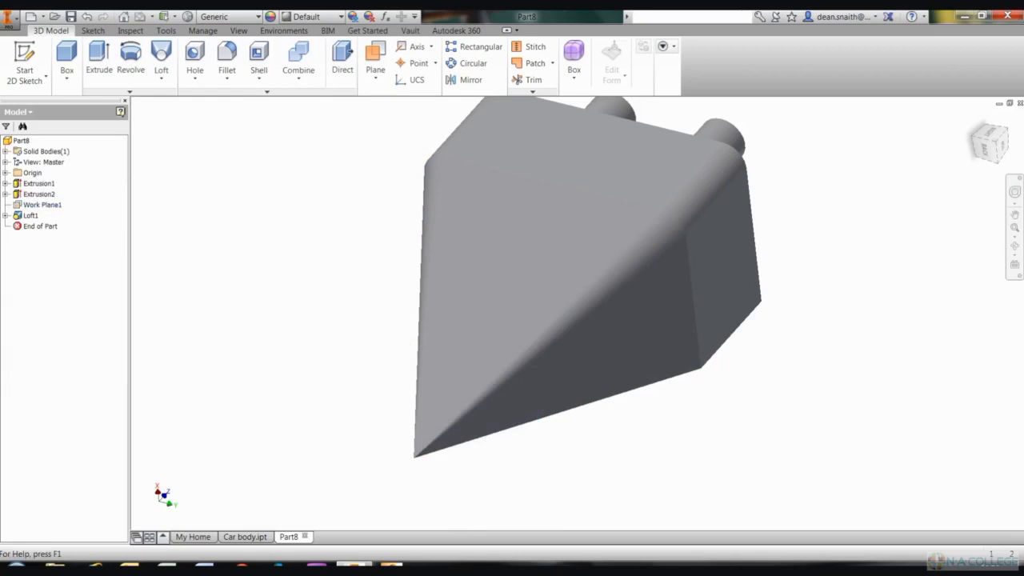
- Start a new sketch on the block's flat side face, next to the lofted nose
key(F2)
drag(350, 406, 354, 430)
key(F4)
drag(523, 281, 491, 289)
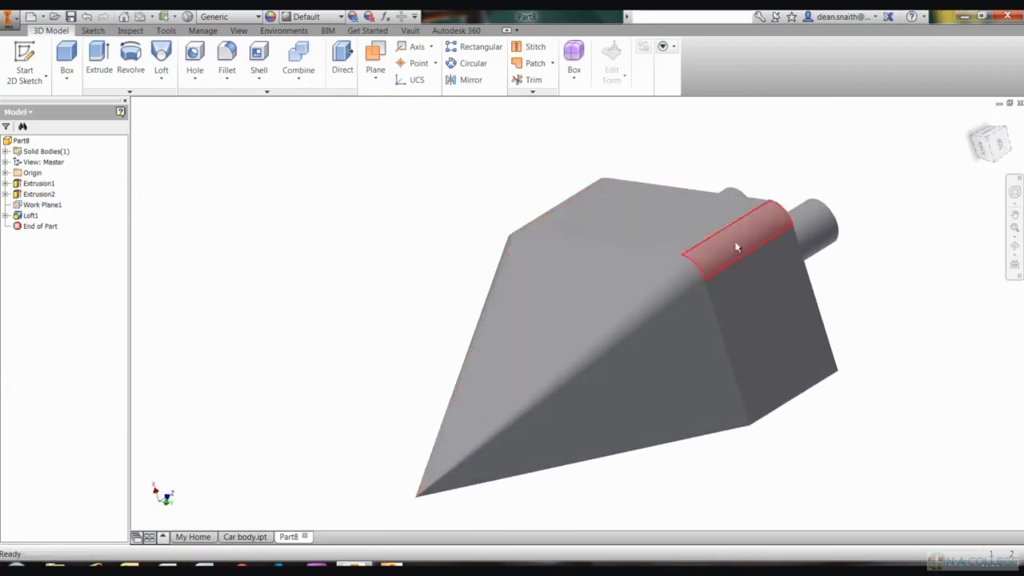
click(777, 332)
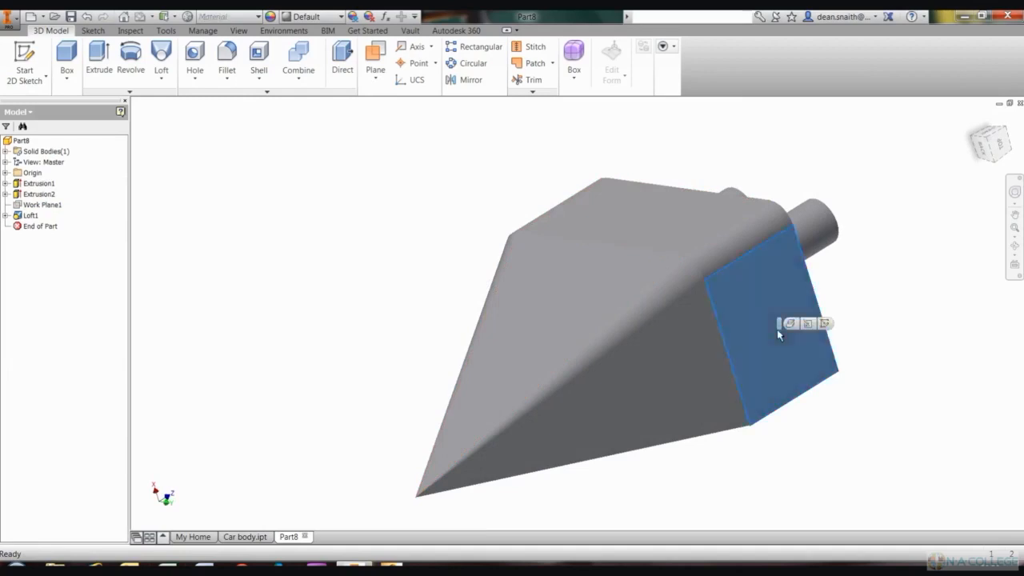
click(824, 324)
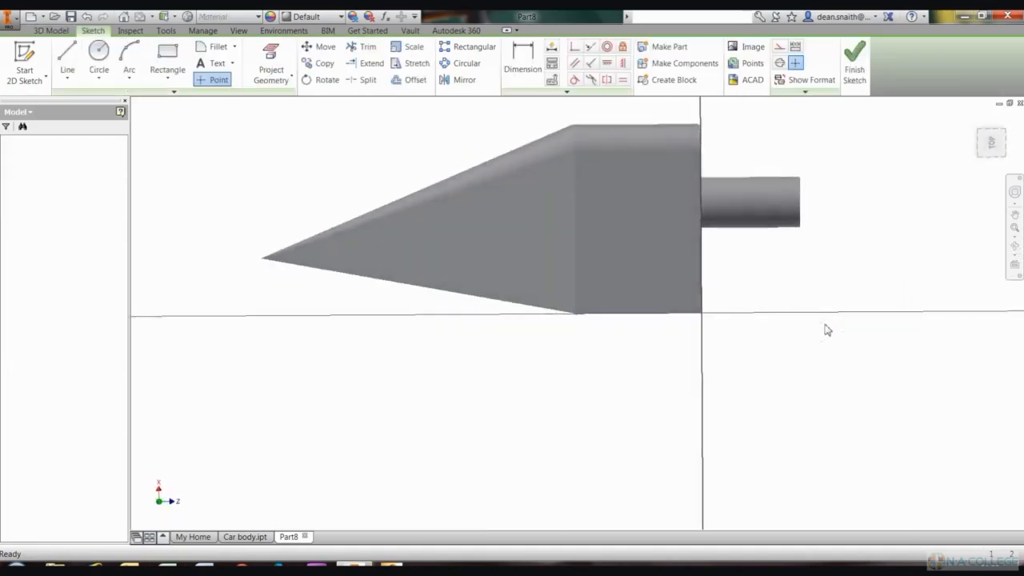
- Draw a long, narrow ellipse lengthwise across the joint between the block and the nose, then finish the sketch
click(99, 77)
click(116, 156)
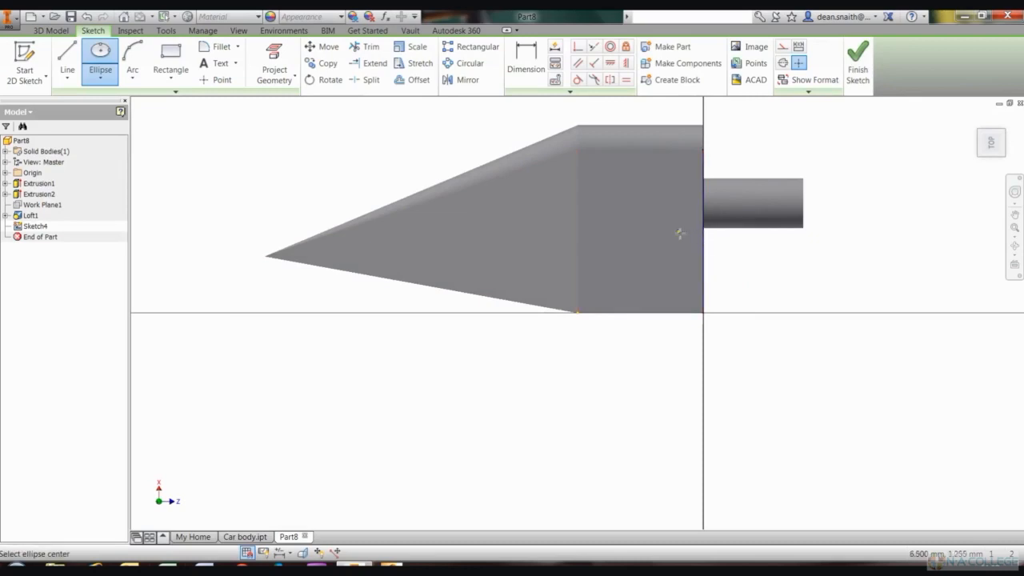
click(547, 233)
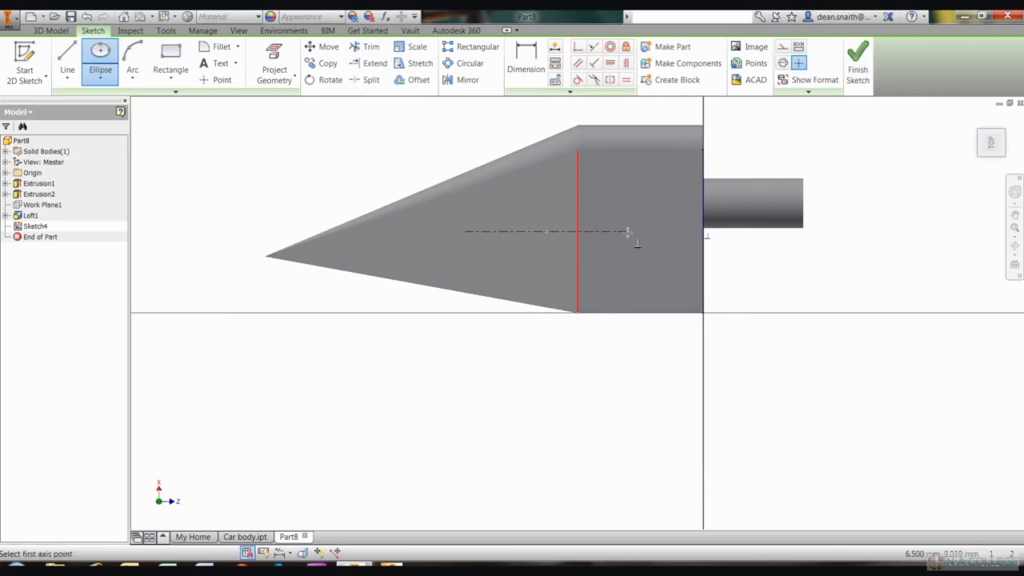
click(676, 232)
click(592, 248)
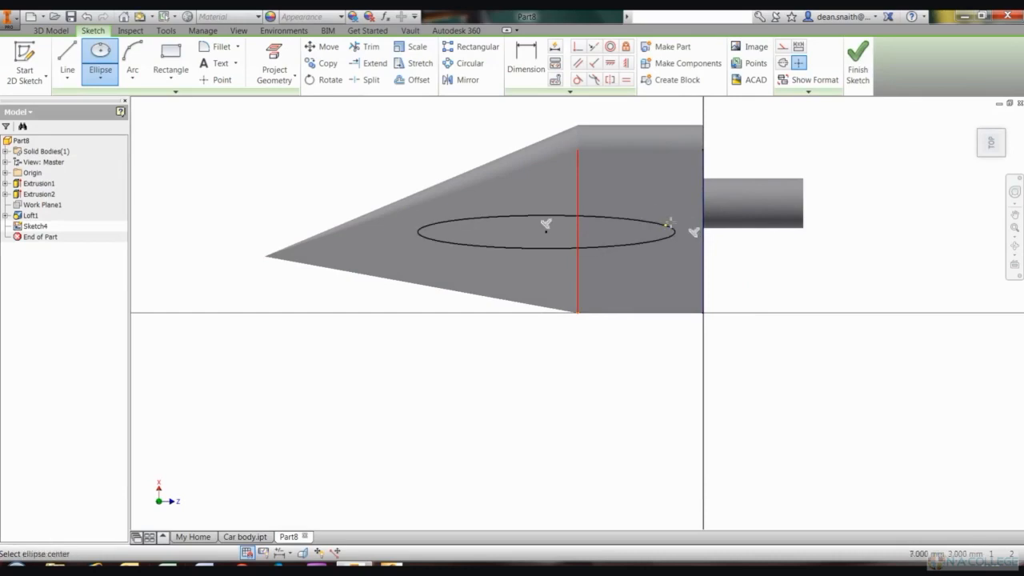
click(858, 71)
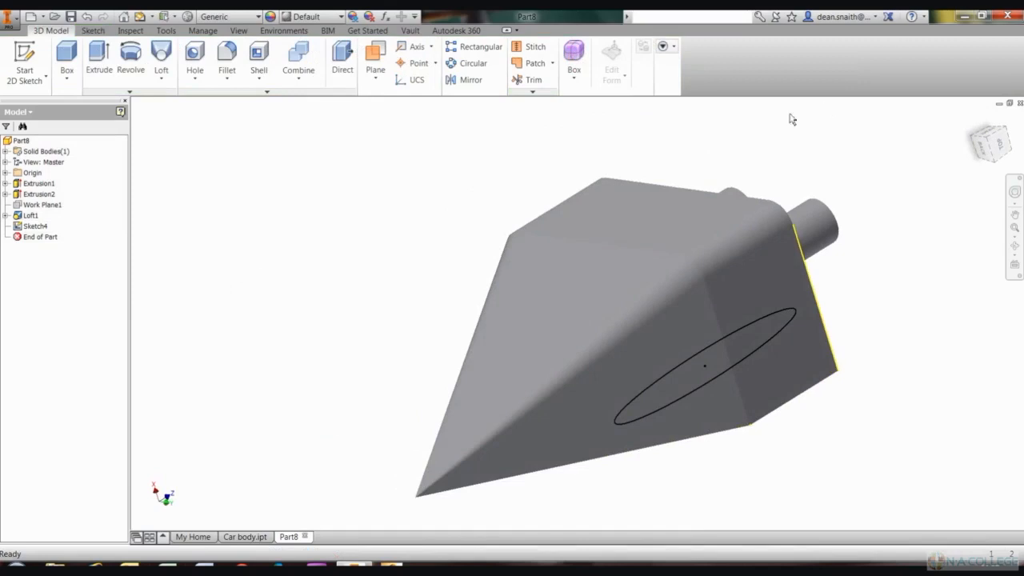
- Extrude the ellipse asymmetrically as a joined solid, 20 mm outward and 44 mm through the nose to the opposite side
click(104, 60)
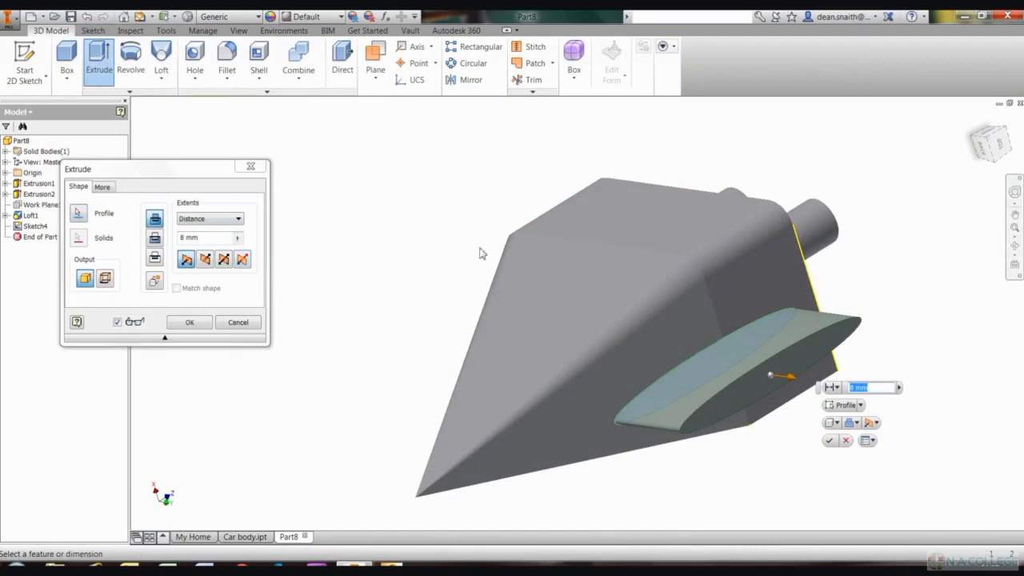
click(243, 260)
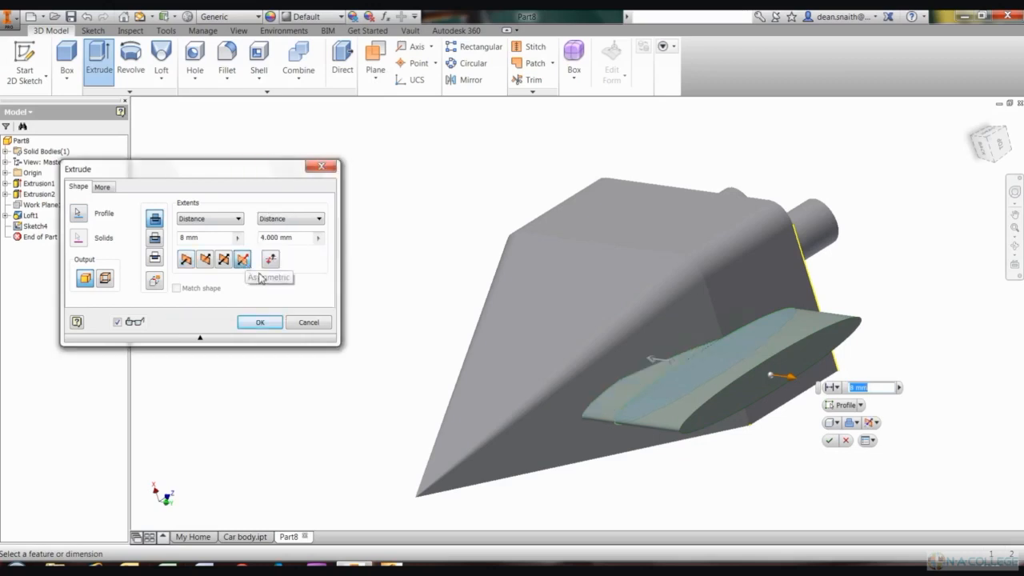
double_click(185, 237)
text(2)
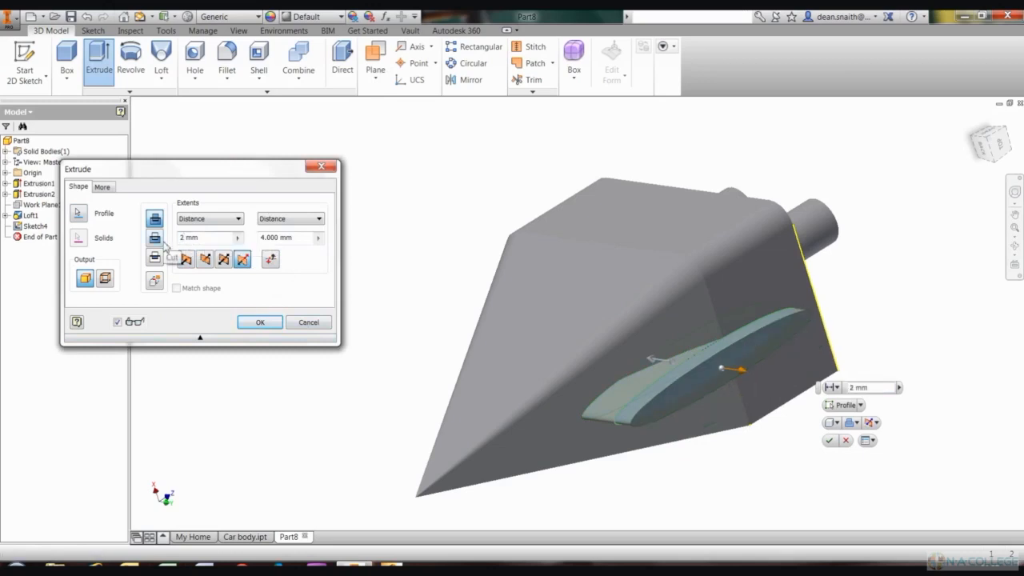
text(0)
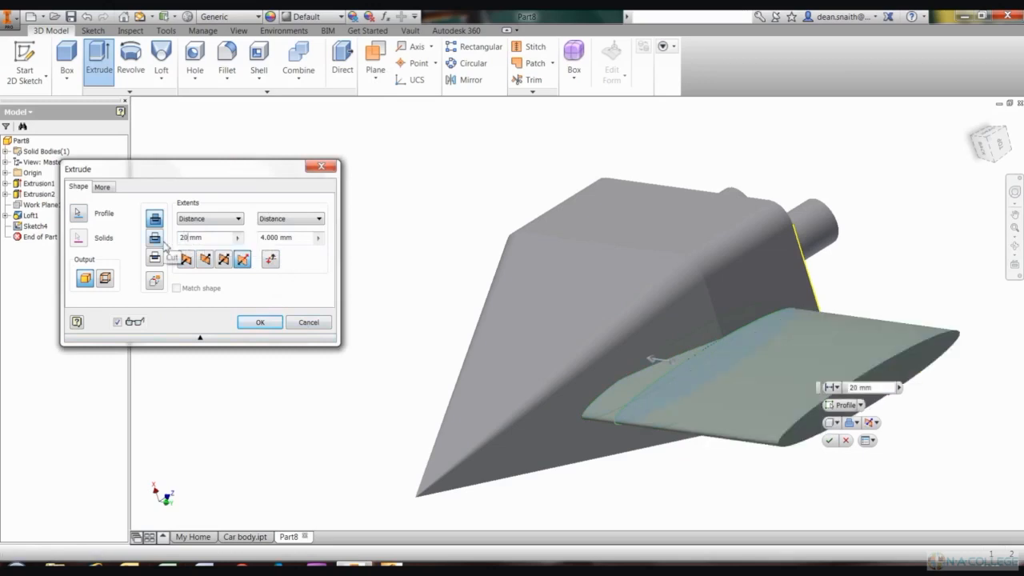
click(264, 237)
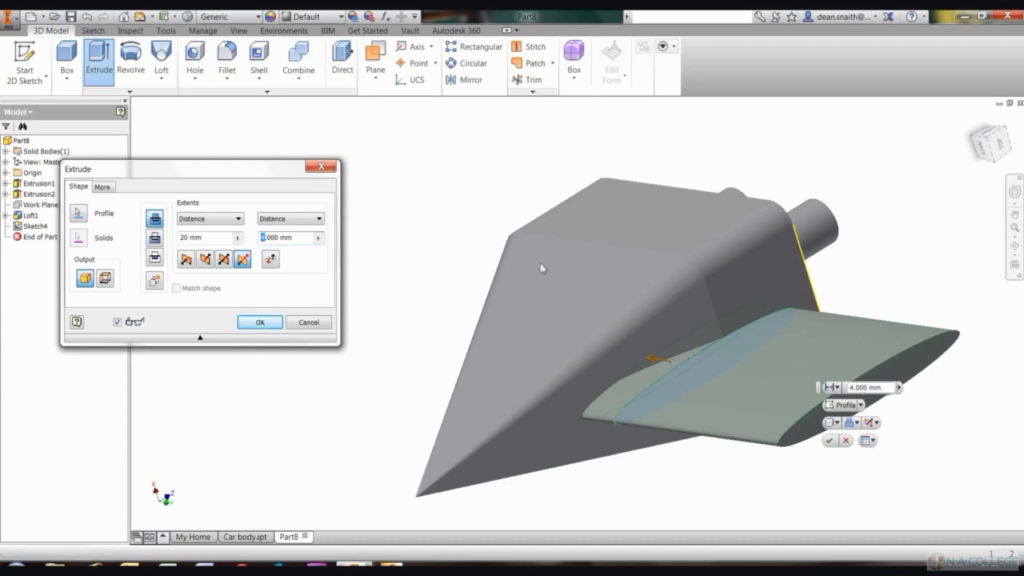
text(44)
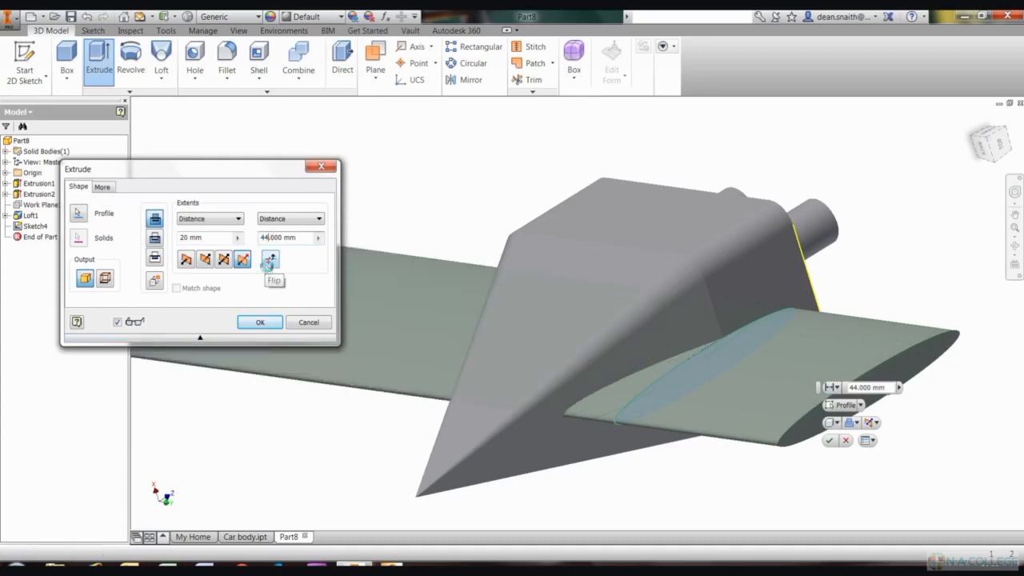
click(257, 323)
- Save the part as "Nose cone" in the Industrial Cadets folder
shift+middle_drag(186, 398, 160, 395)
click(71, 16)
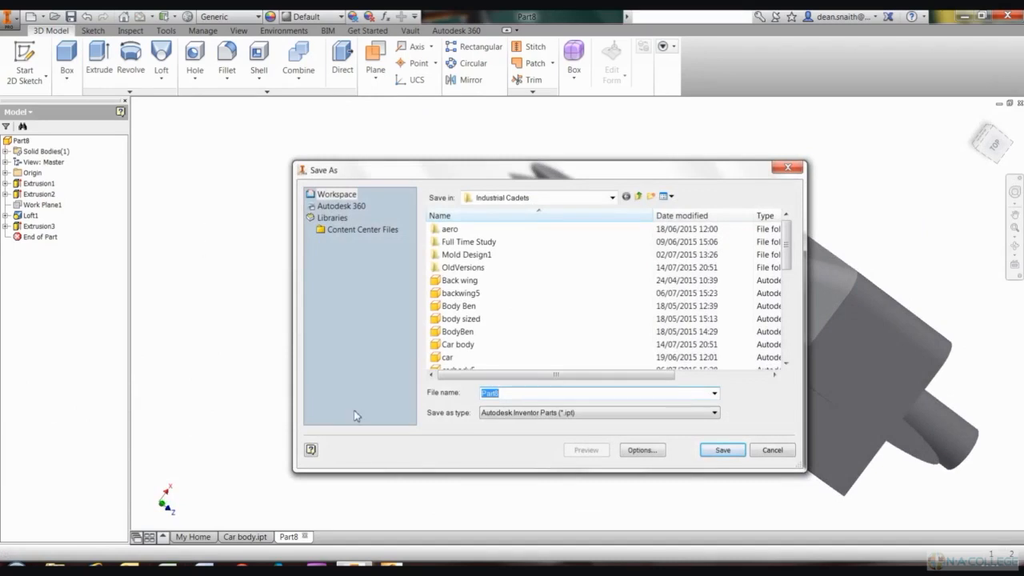
text(Nose cone)
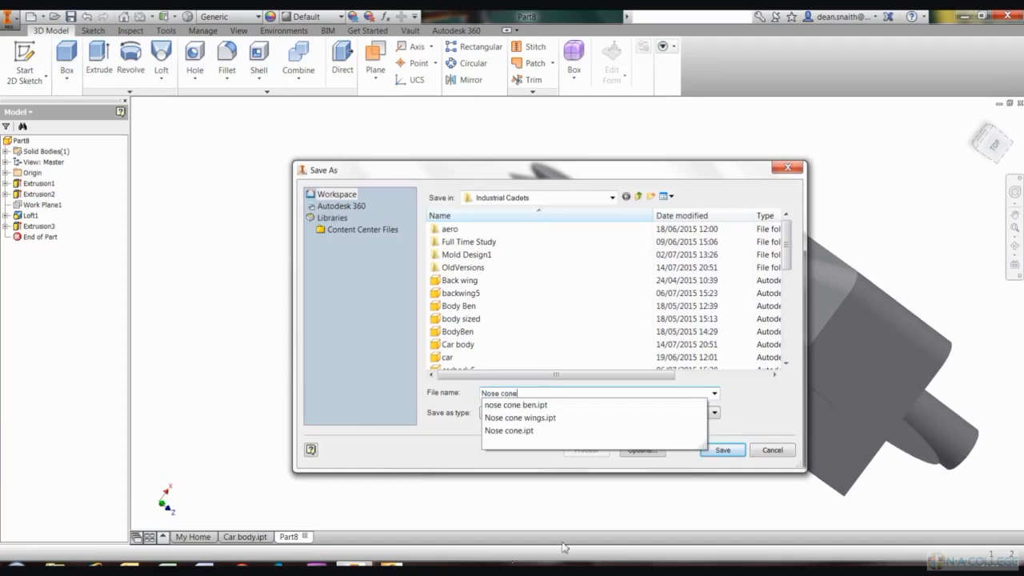
click(723, 451)
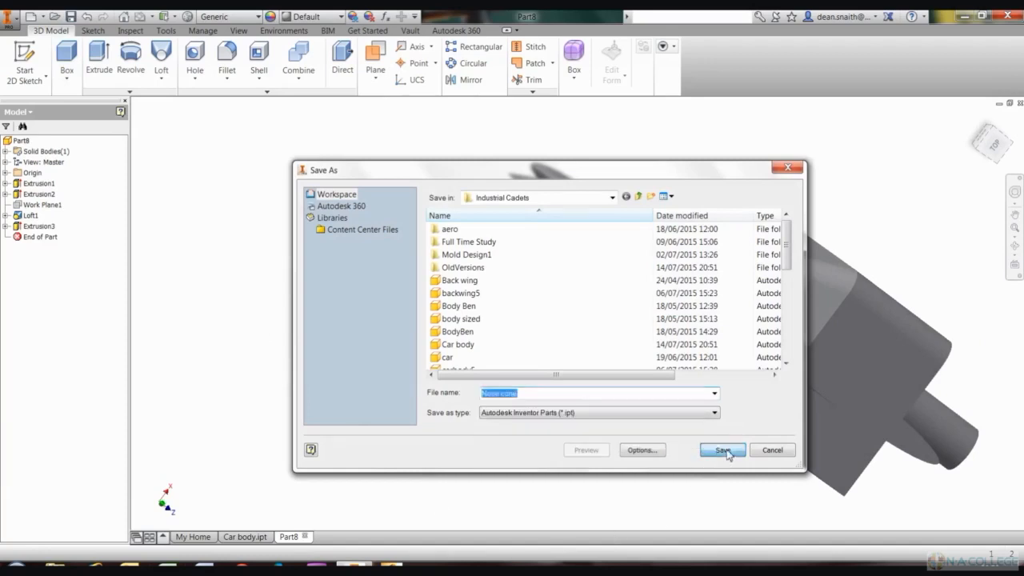
click(551, 293)
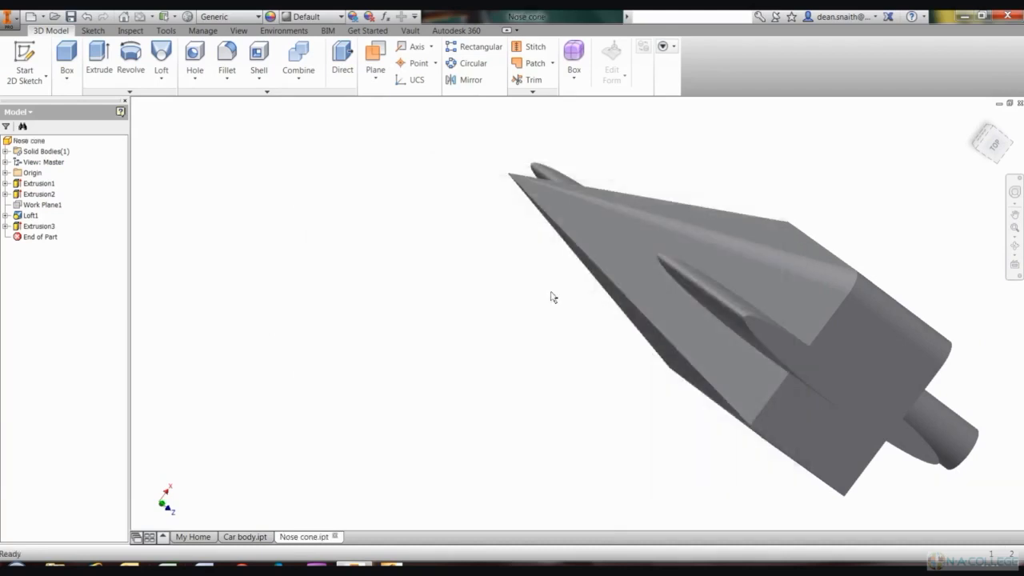